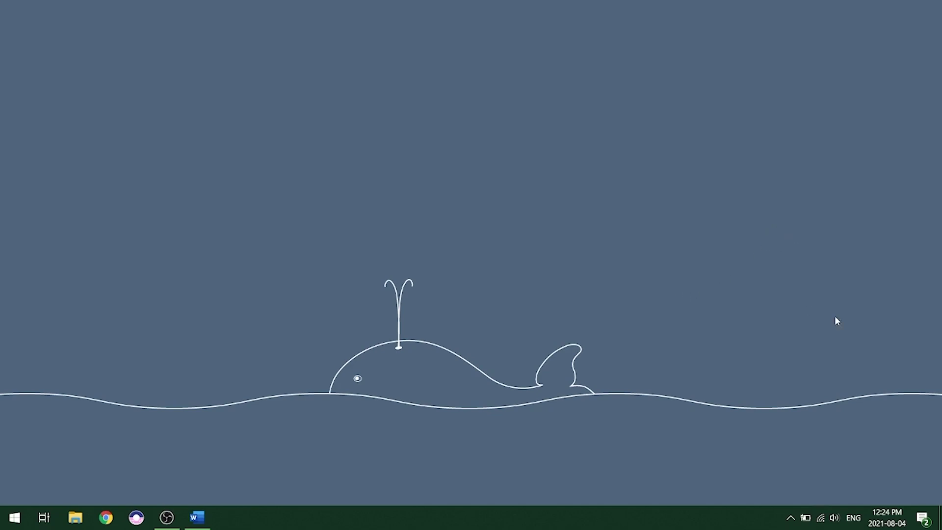
# Switch the laptop's Wi-Fi from oceansonics24 2 to the LaunchBox_4601 network
pyautogui.click(820, 518)
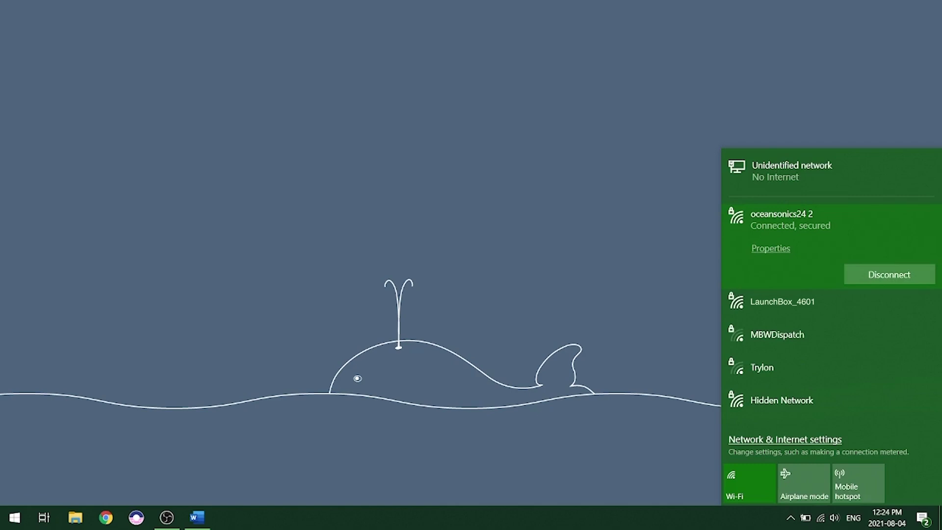
pyautogui.click(798, 312)
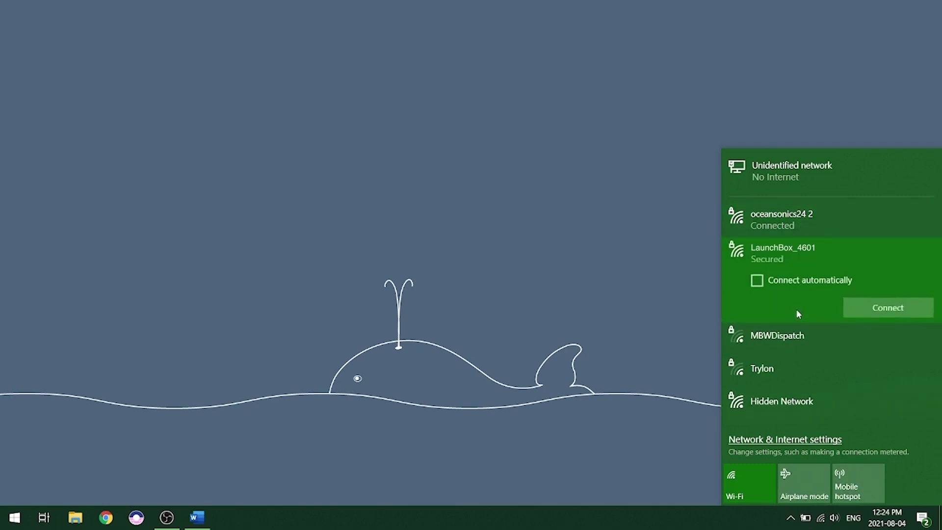
pyautogui.click(860, 308)
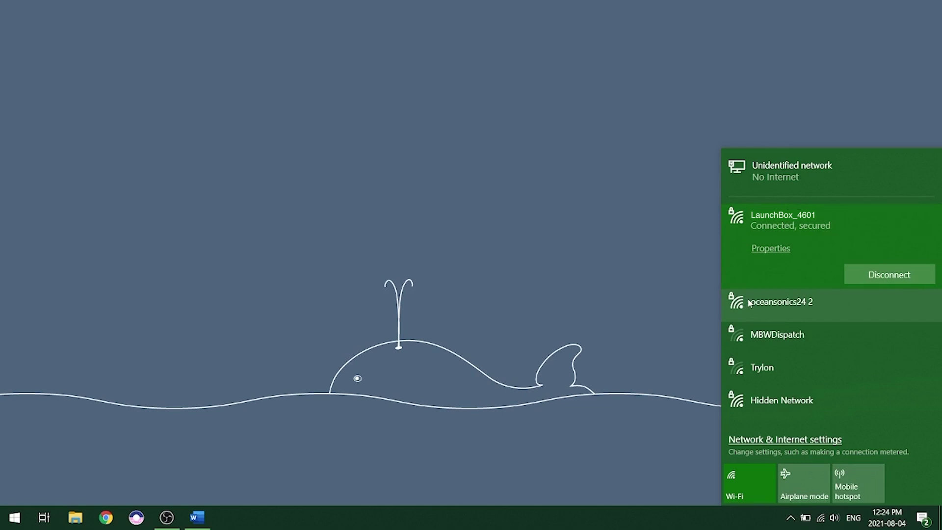
pyautogui.click(590, 262)
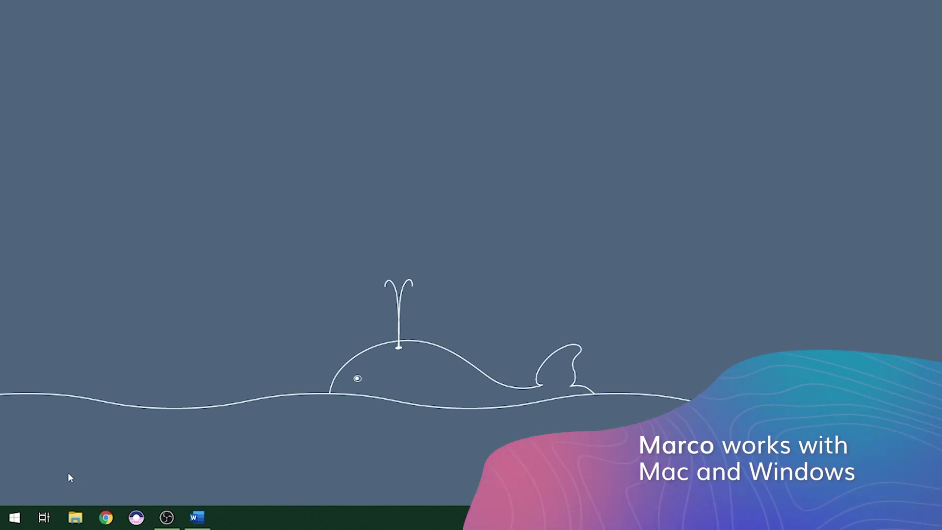
# Launch Marco 2 and open the icListen HF #1773 hydrophone's status page in the browser
pyautogui.click(15, 518)
pyautogui.write('mar')
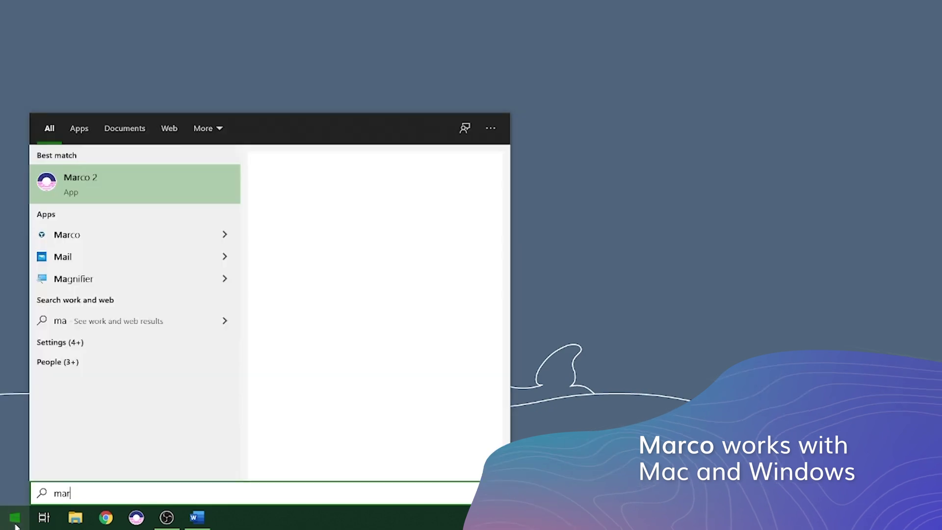
pyautogui.write('co')
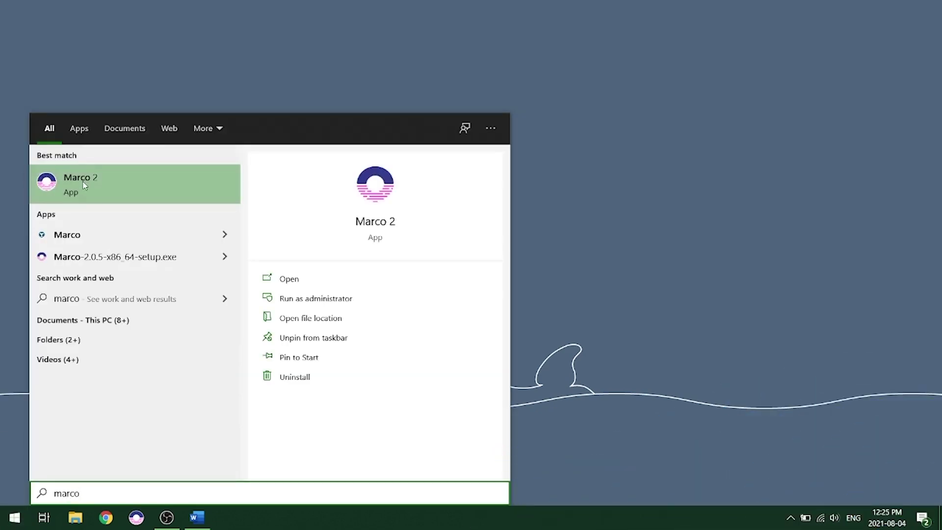
pyautogui.click(85, 185)
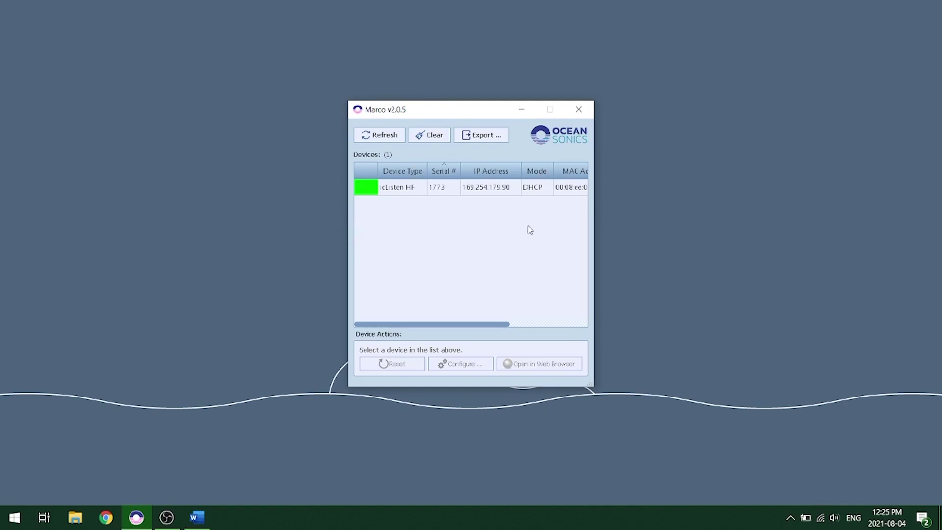
pyautogui.click(410, 192)
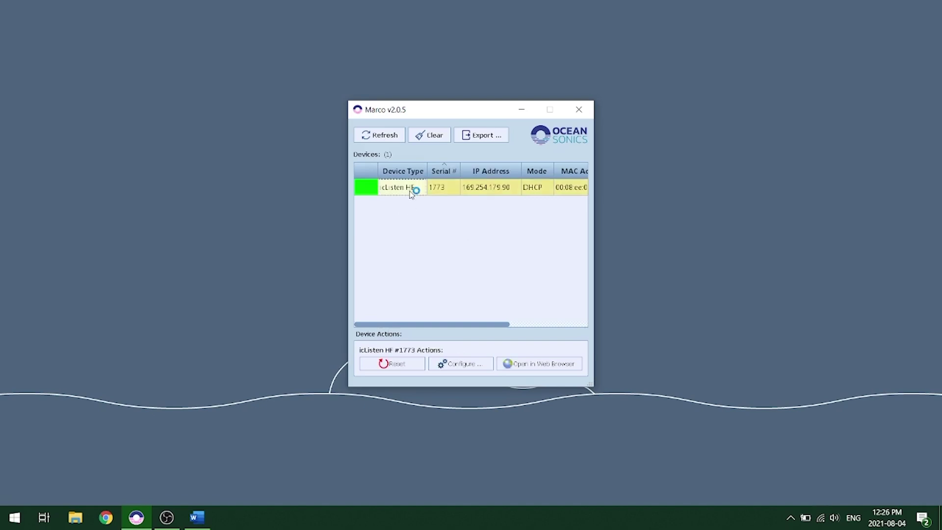
pyautogui.click(518, 190)
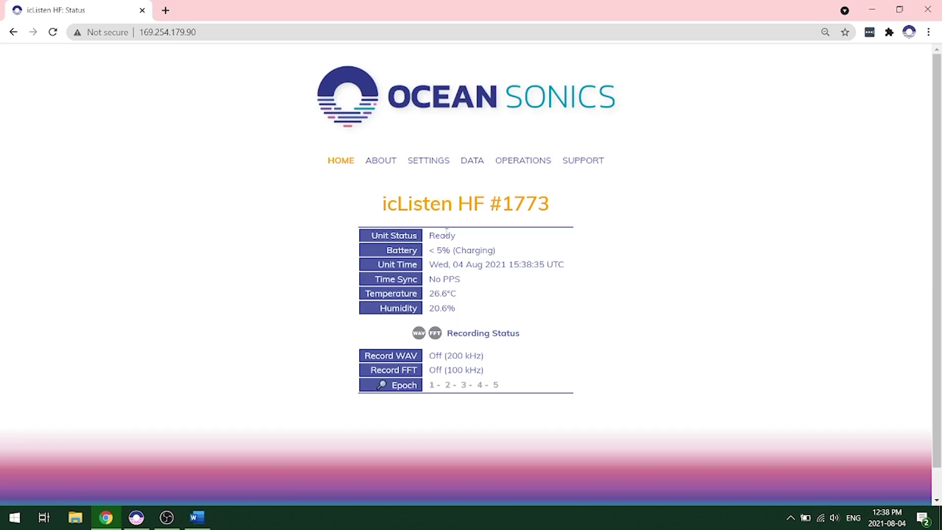
# Sync the icListen HF #1773 clock to computer time under Operations > Hydrophone Time
pyautogui.click(528, 164)
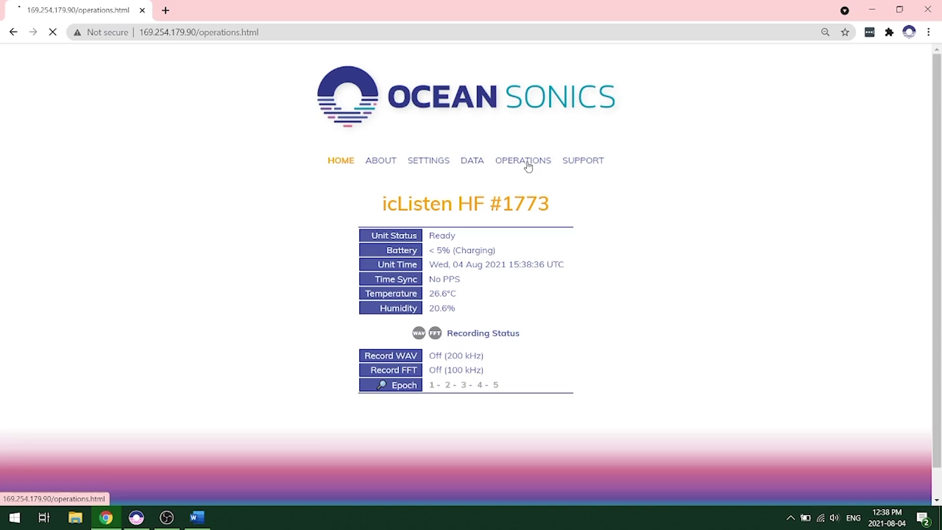
pyautogui.click(418, 306)
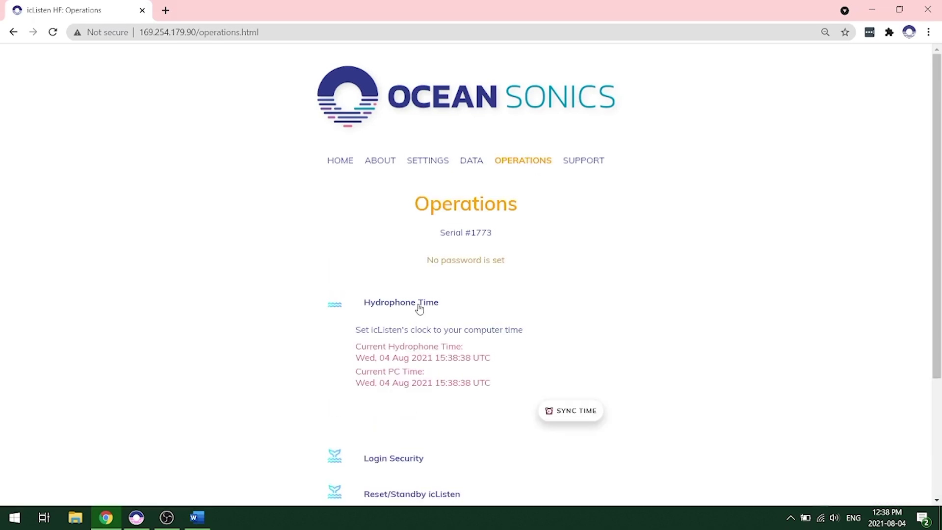
pyautogui.click(585, 421)
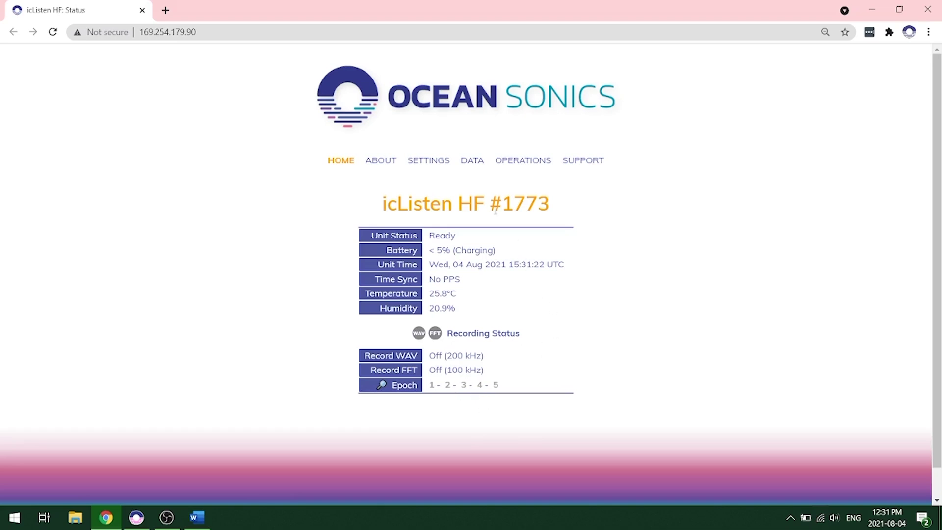
# Open the live Spectrum Charts and scroll down to view the spectrogram, then back to the top
pyautogui.click(471, 166)
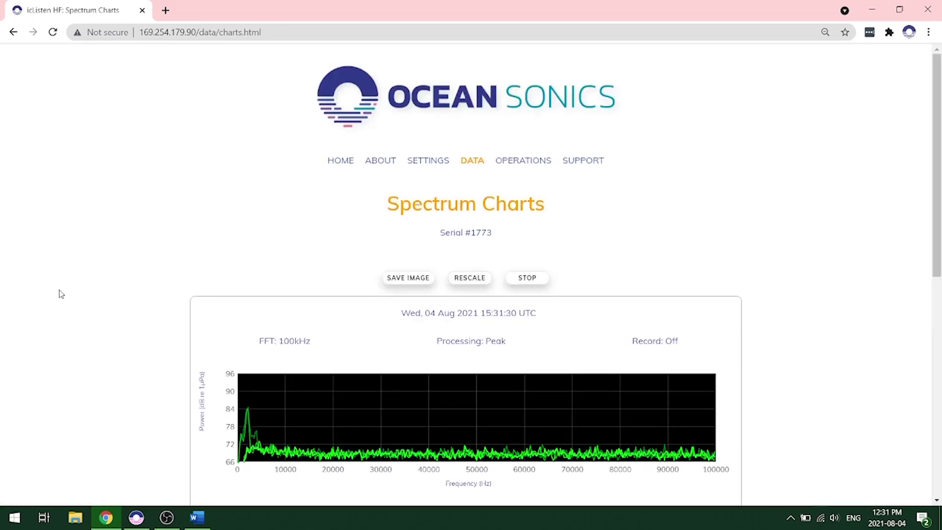
pyautogui.scroll(-3, 65, 301)
pyautogui.scroll(-2, 76, 302)
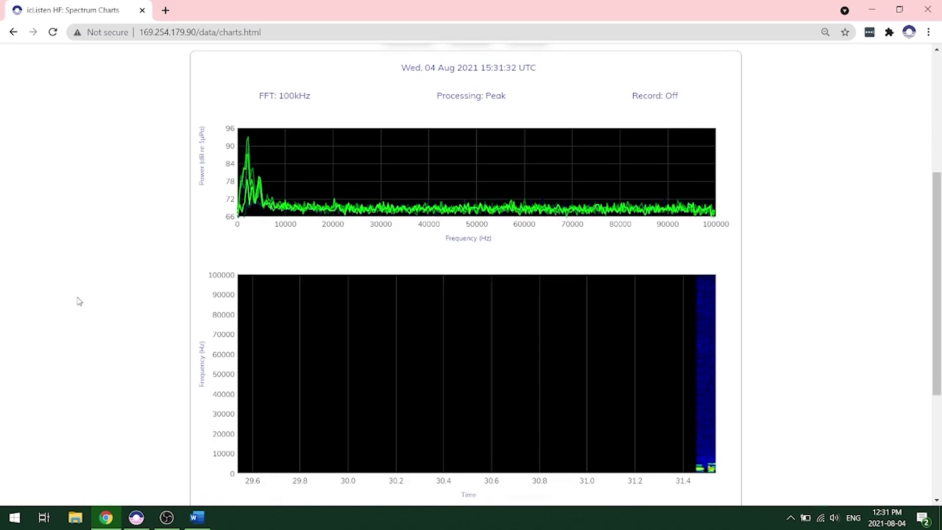
pyautogui.scroll(-1, 78, 301)
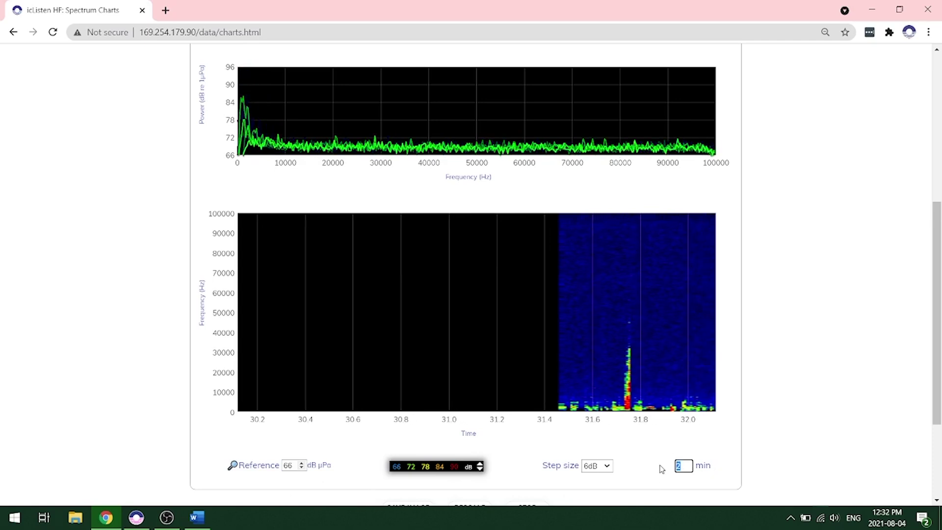
pyautogui.scroll(-3, 853, 418)
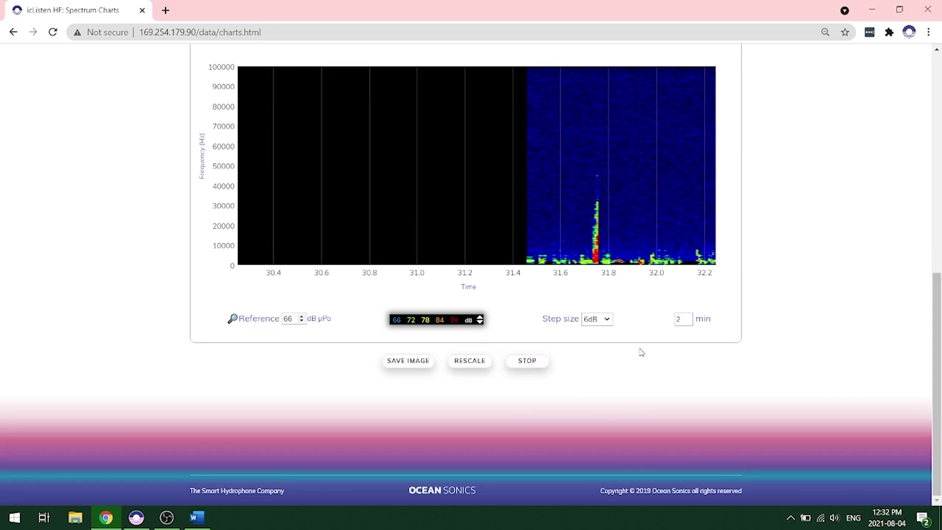
pyautogui.scroll(8, 596, 445)
pyautogui.scroll(1, 596, 446)
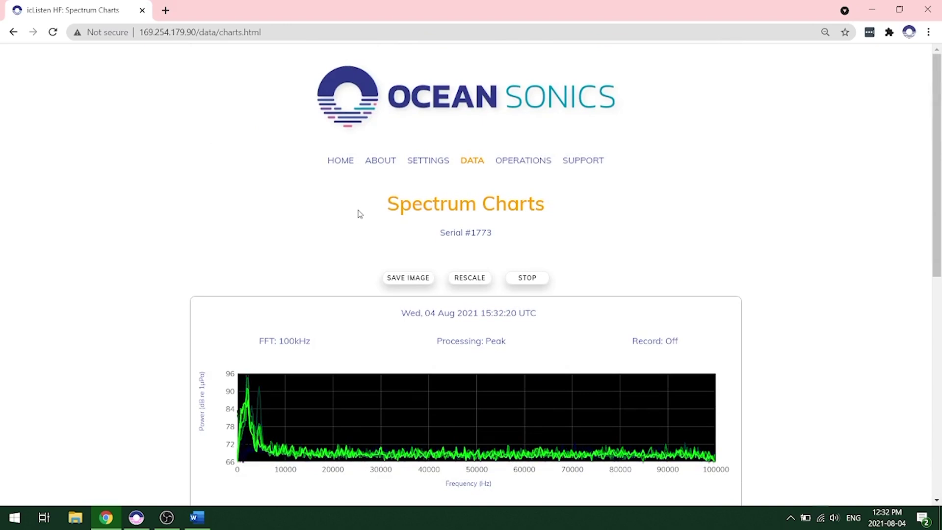
# Open Data Collection Settings and keep Max Waveform Frequency at 200 kHz (512 kS/s)
pyautogui.moveTo(435, 160)
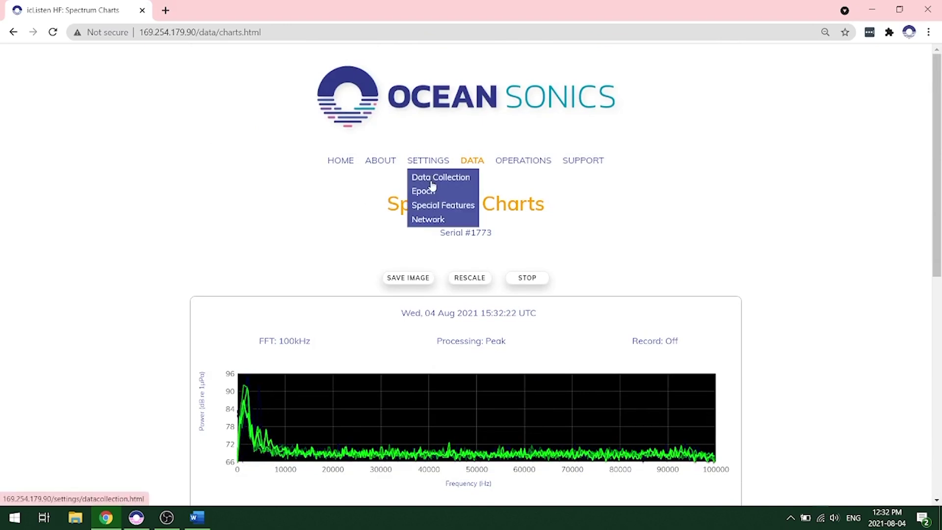
pyautogui.click(440, 182)
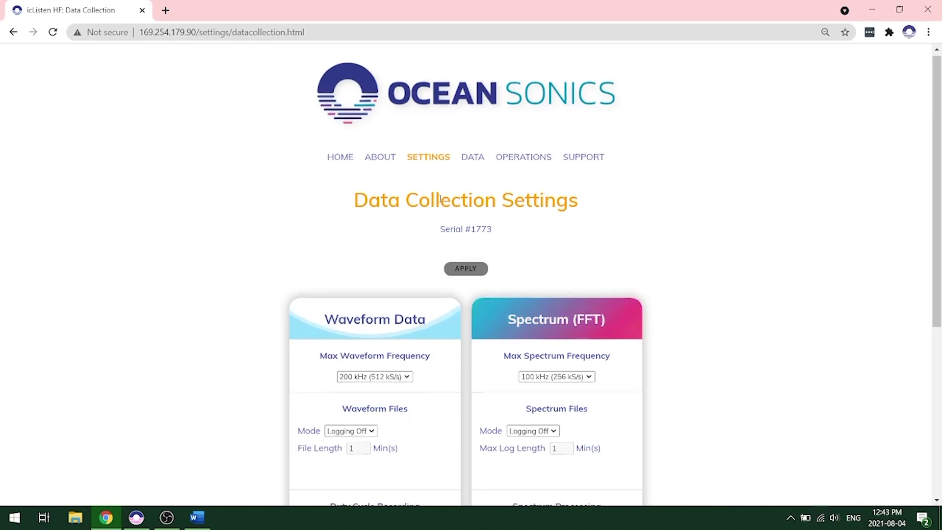
pyautogui.scroll(-3, 440, 199)
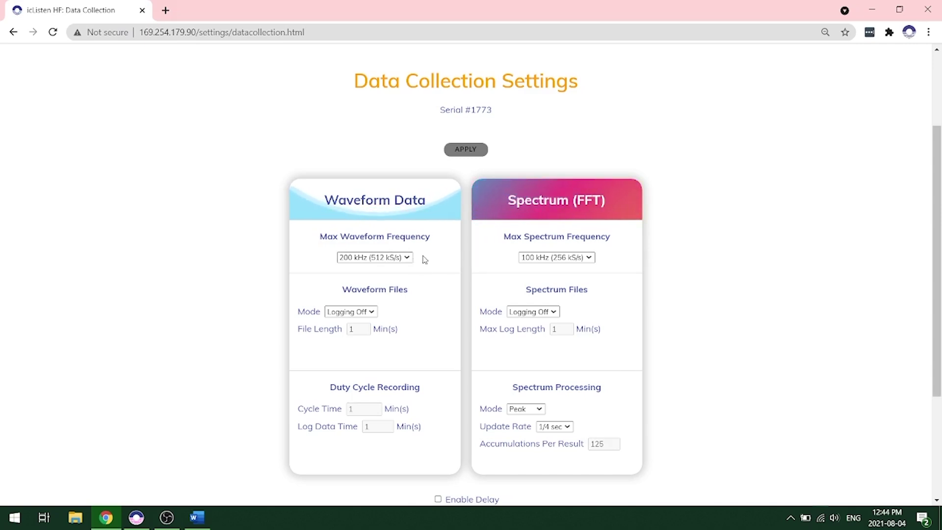
pyautogui.click(407, 258)
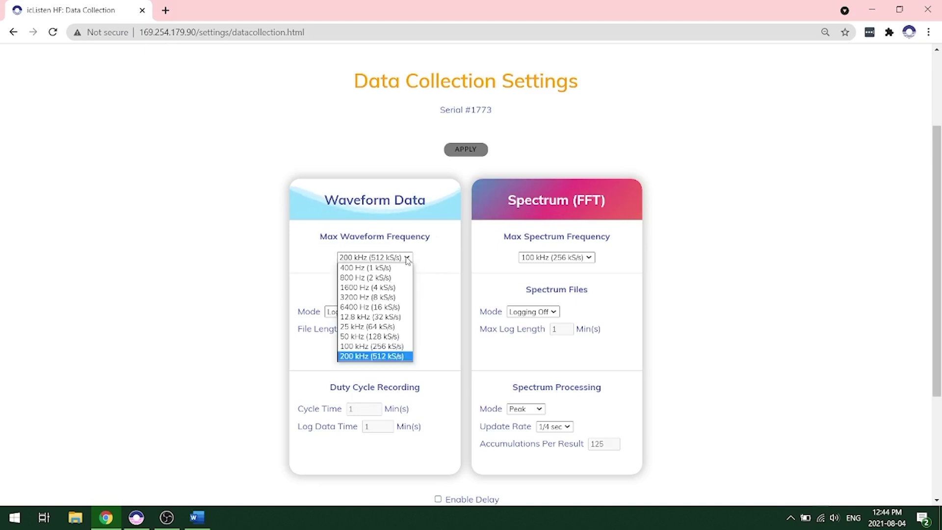
pyautogui.click(403, 357)
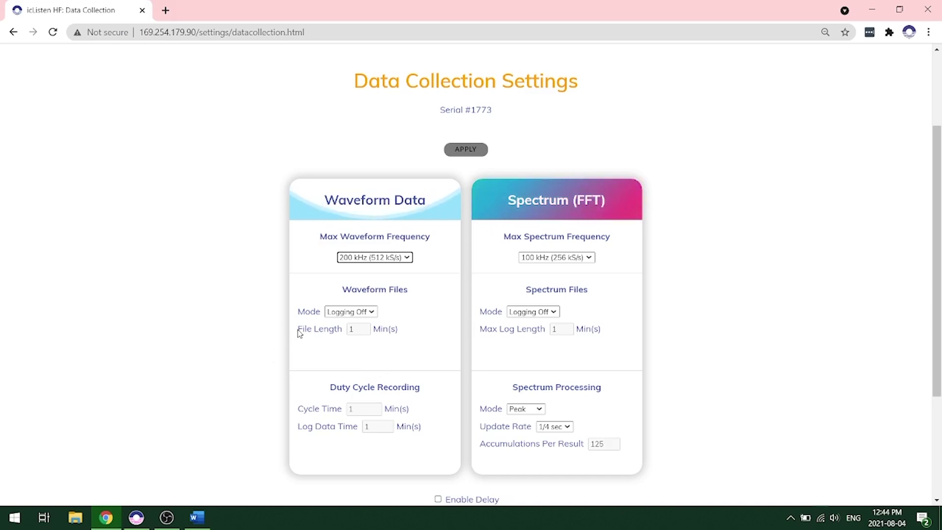
# Turn waveform logging on, set Max Spectrum Frequency to 200 kHz, and turn spectrum logging on
pyautogui.click(344, 314)
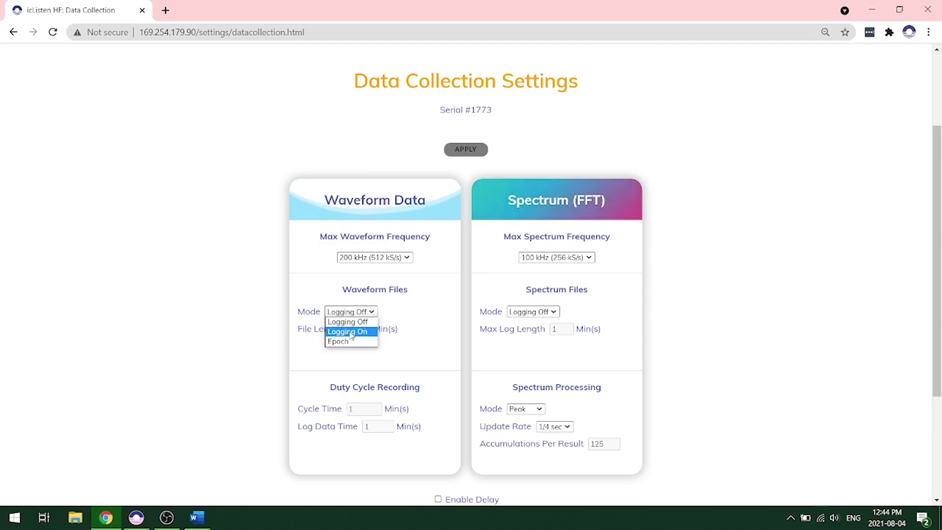
pyautogui.click(352, 333)
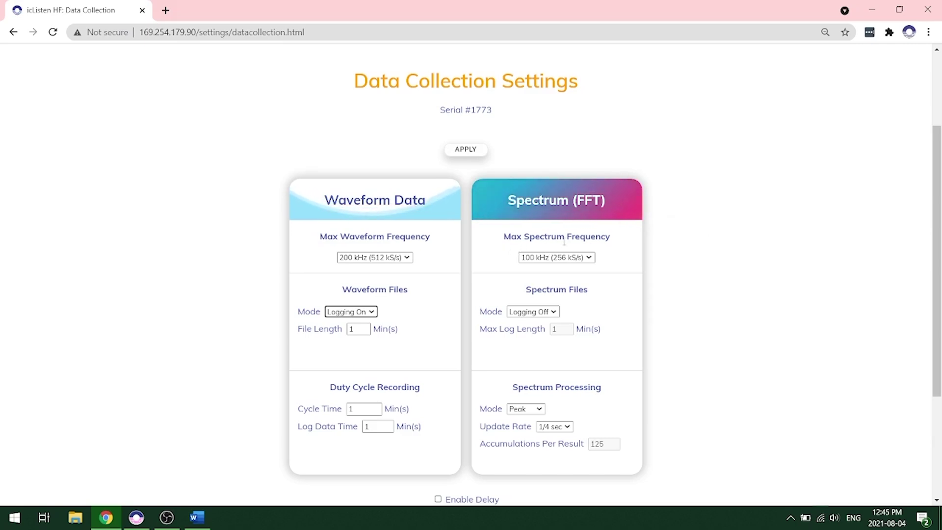
pyautogui.click(588, 252)
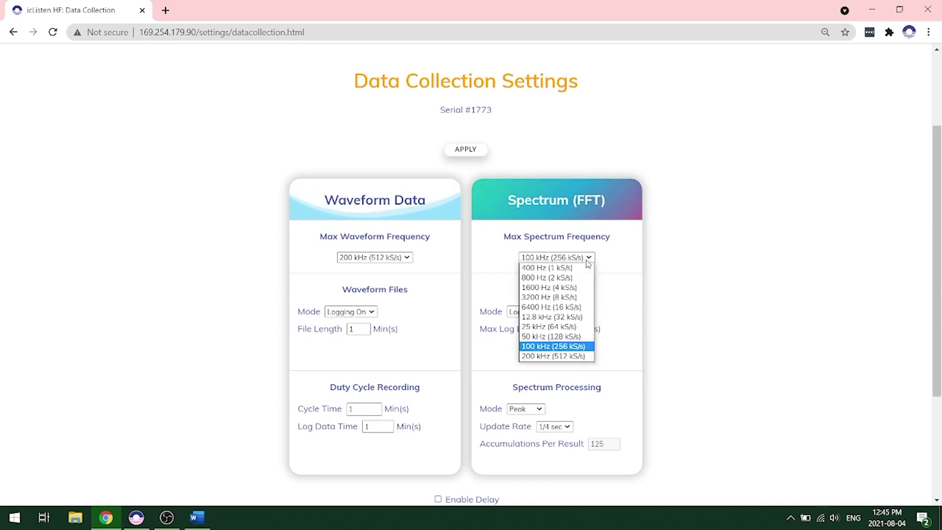
pyautogui.click(579, 358)
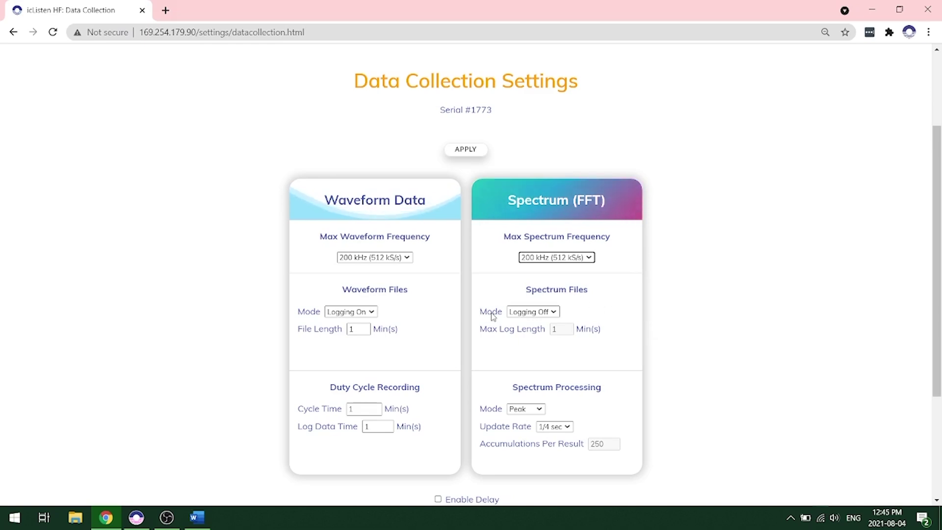
pyautogui.click(541, 315)
pyautogui.click(528, 329)
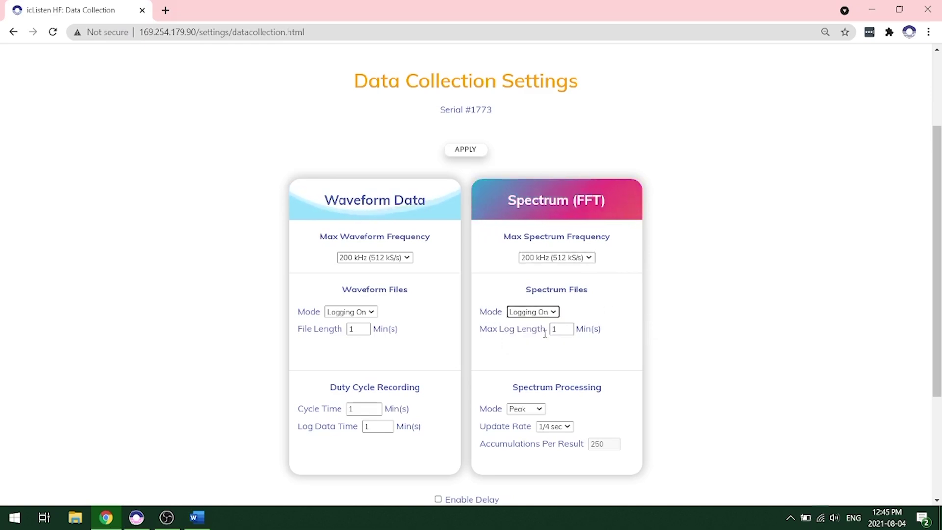
# Switch spectrum processing to Mean, leave delayed start off, and apply the settings
pyautogui.click(525, 410)
pyautogui.click(526, 422)
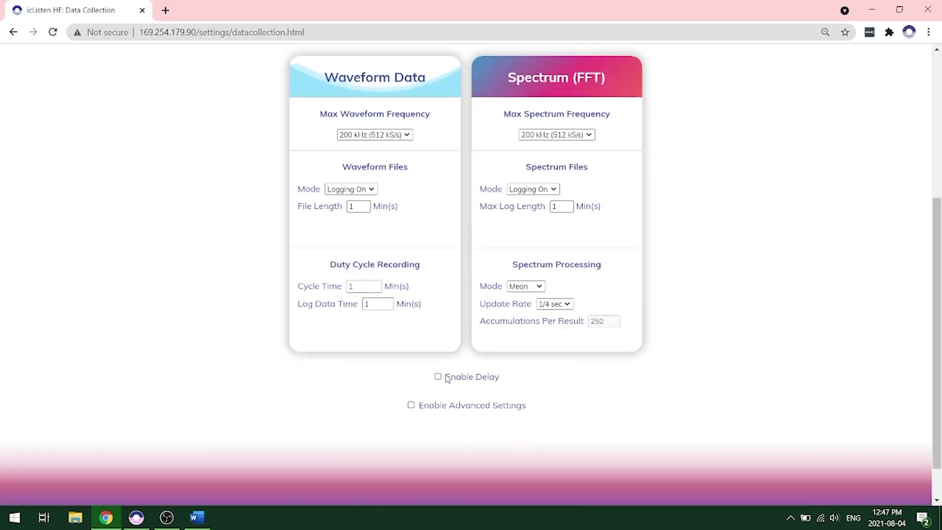
pyautogui.click(439, 377)
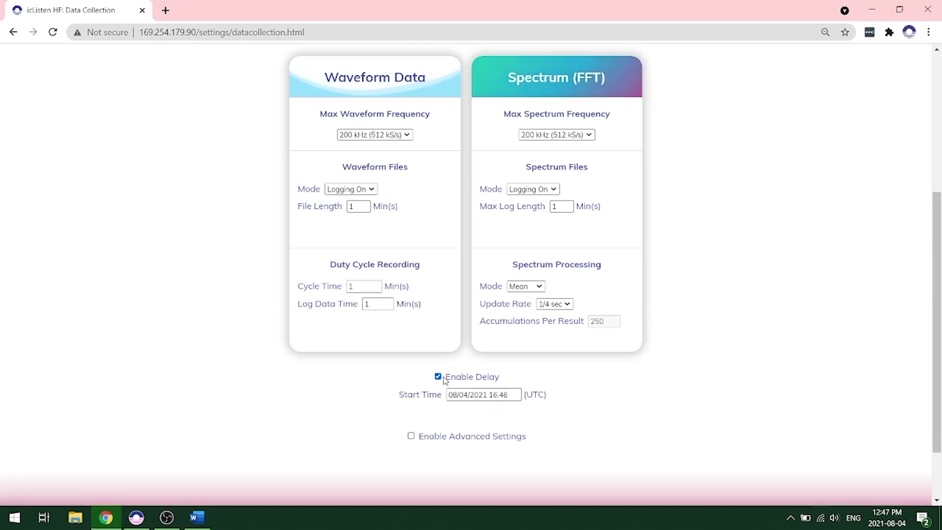
pyautogui.click(441, 378)
pyautogui.scroll(1, 440, 390)
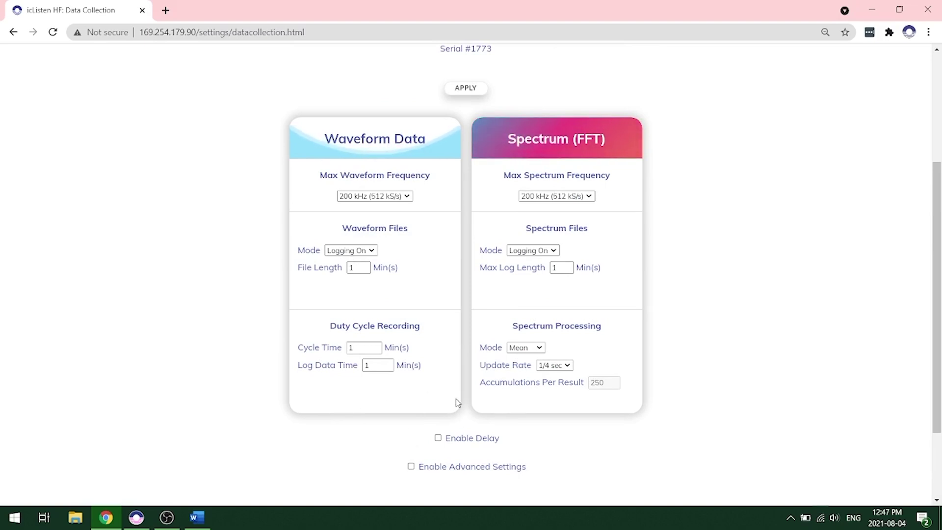
pyautogui.click(469, 91)
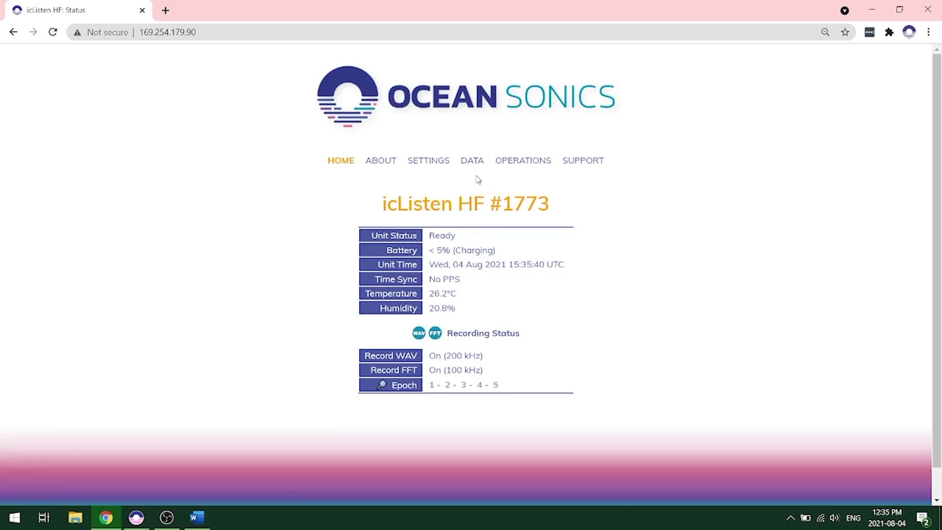
# Download RBW1773_20210804_153437.wav from the Retrieve page of stored files
pyautogui.moveTo(474, 164)
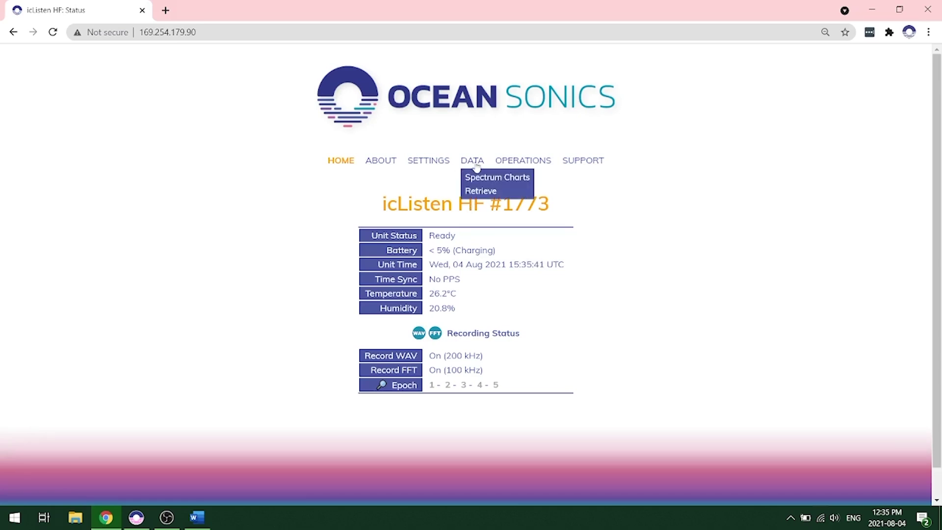
pyautogui.click(489, 192)
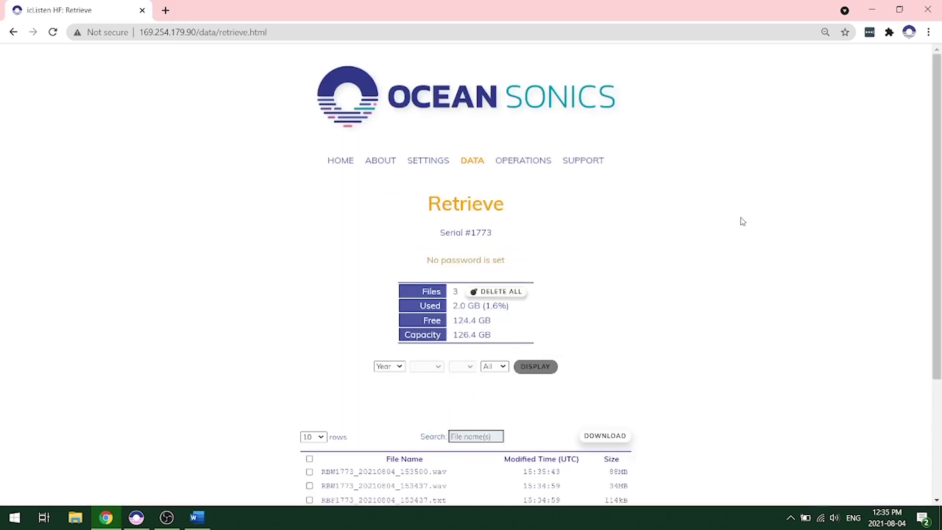
pyautogui.scroll(-3, 741, 221)
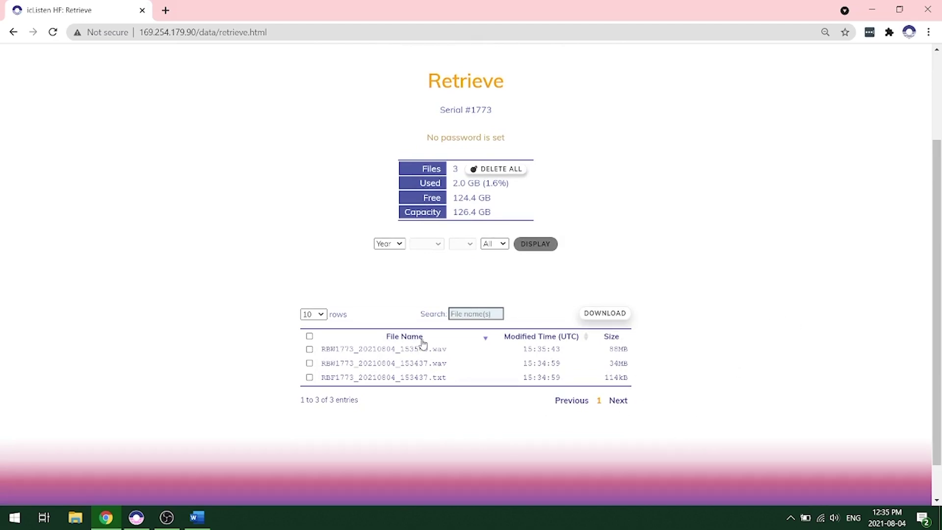
pyautogui.click(309, 364)
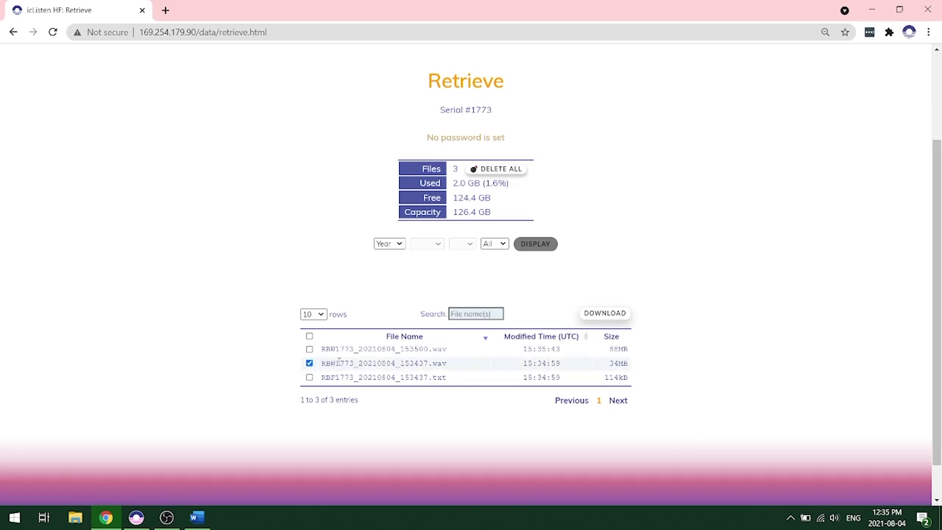
pyautogui.click(605, 315)
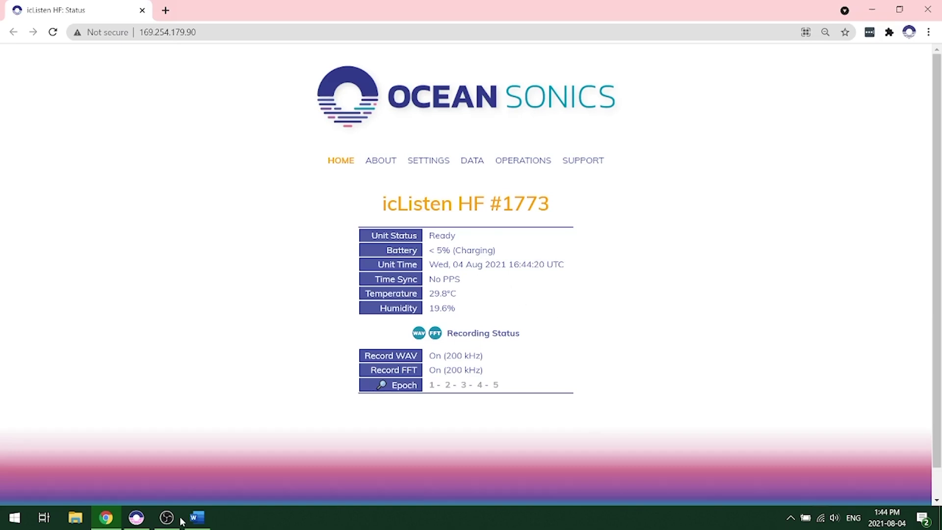
# Launch Lucy from the Ocean Sonics group in the Start menu
pyautogui.click(16, 521)
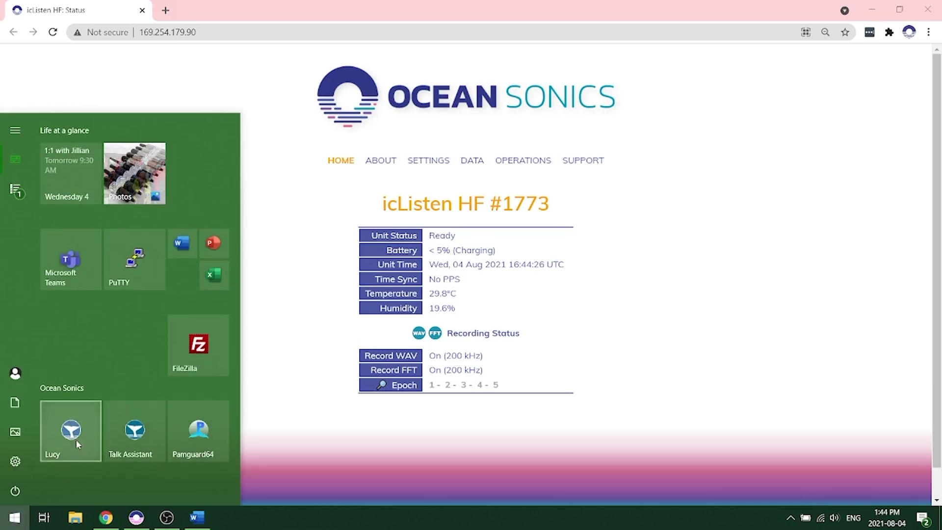
pyautogui.click(76, 439)
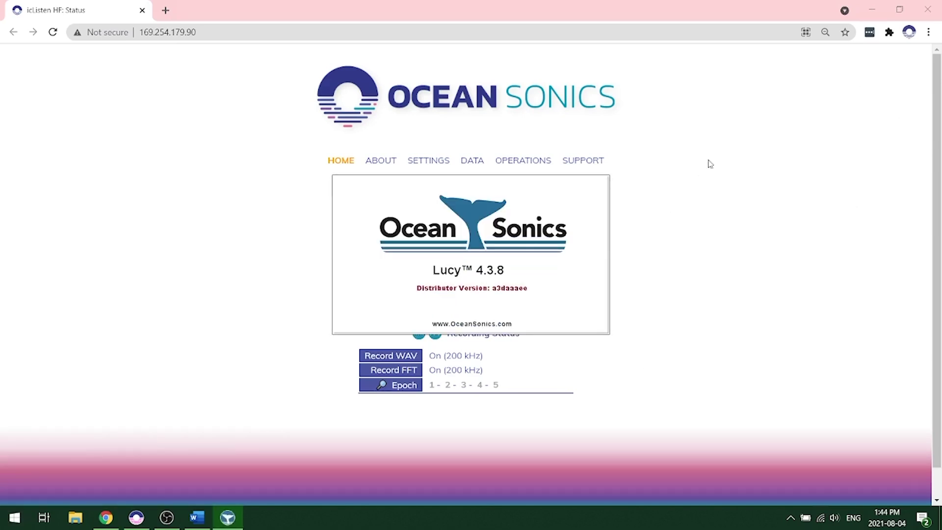
# Minimize the browser and maximize the Lucy window to full screen
pyautogui.click(865, 9)
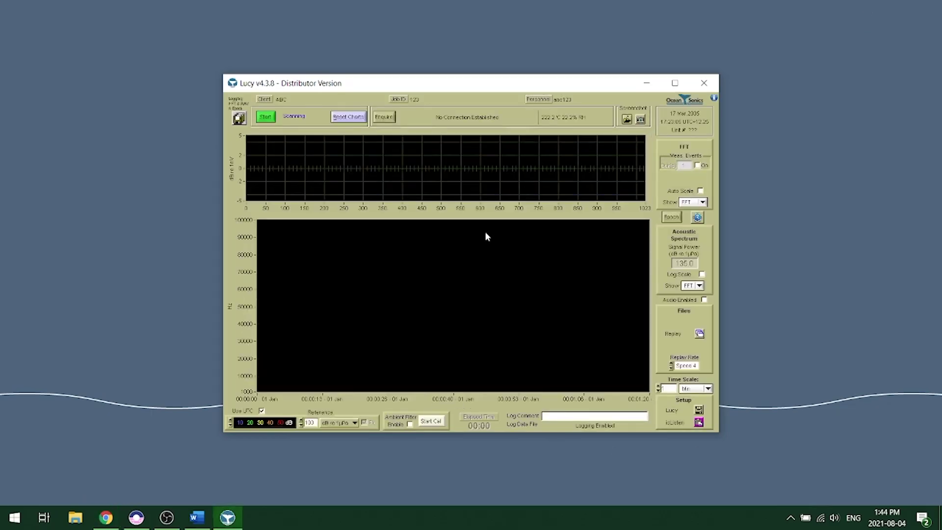
pyautogui.click(675, 82)
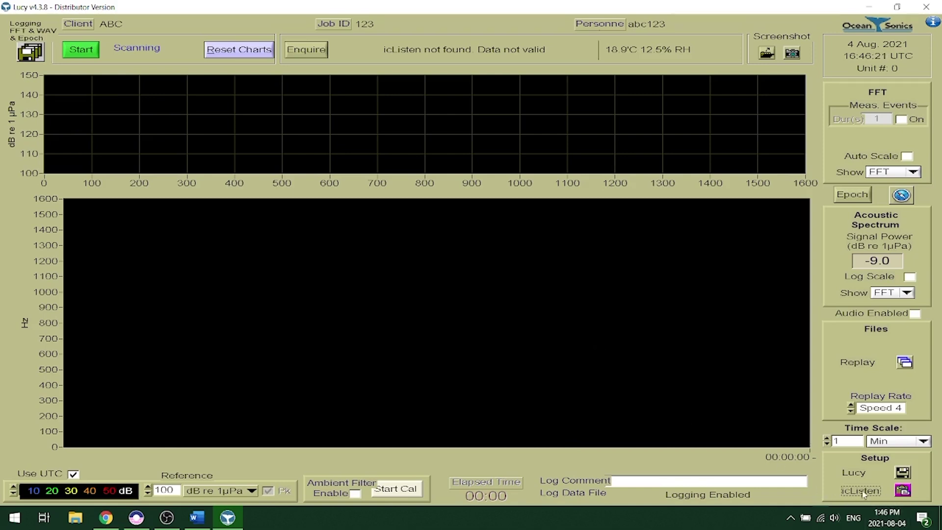
# Find all units, connect to icListen HF 1773, and show its HF Setup waveform and spectrum settings
pyautogui.click(903, 490)
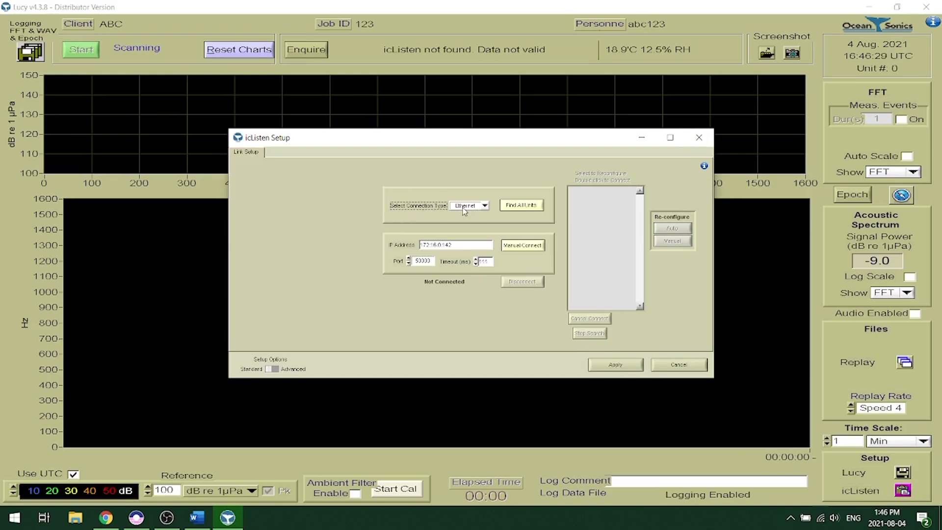
pyautogui.click(535, 210)
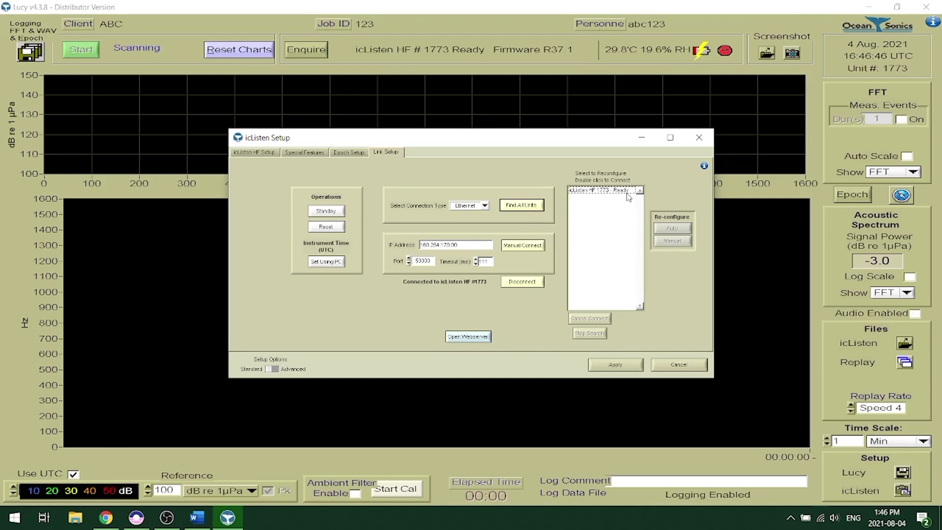
pyautogui.doubleClick(605, 191)
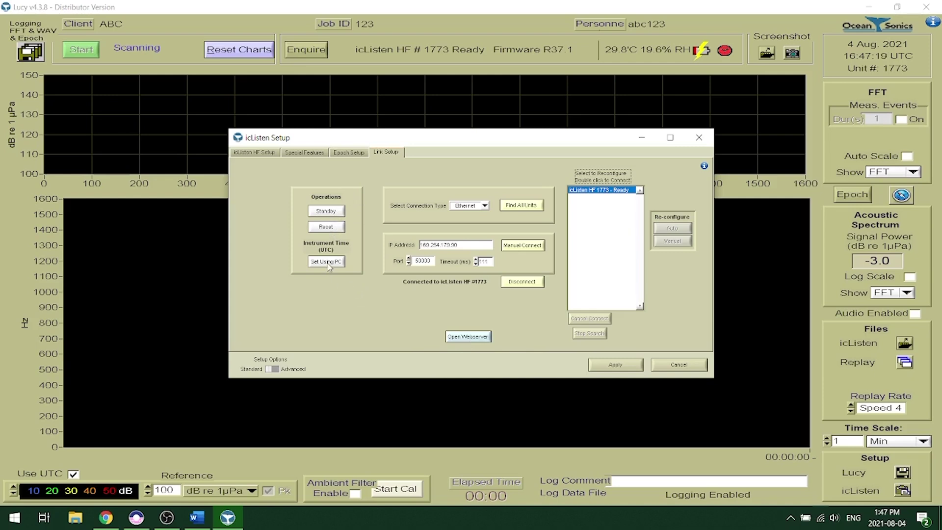
pyautogui.click(247, 155)
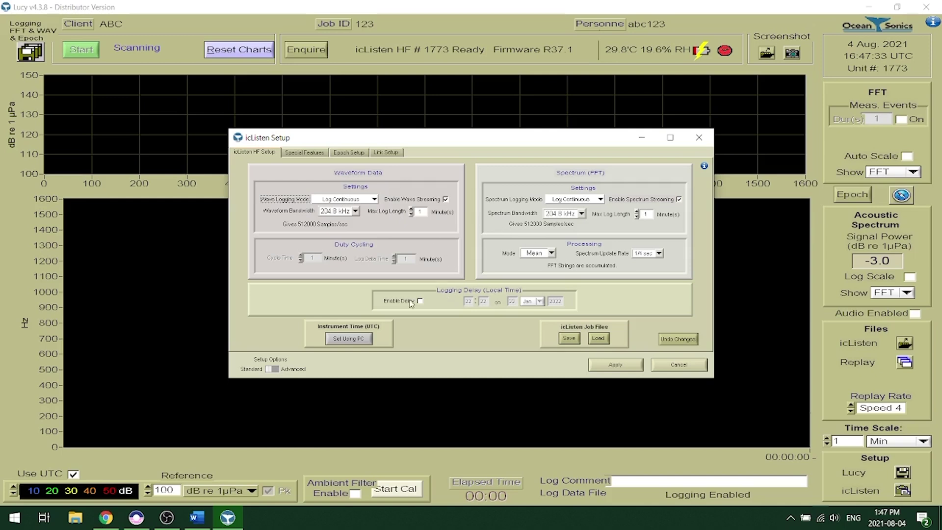
# Apply the new icListen HF #1773 settings, then open and close Lucy's setup dialog
pyautogui.click(613, 365)
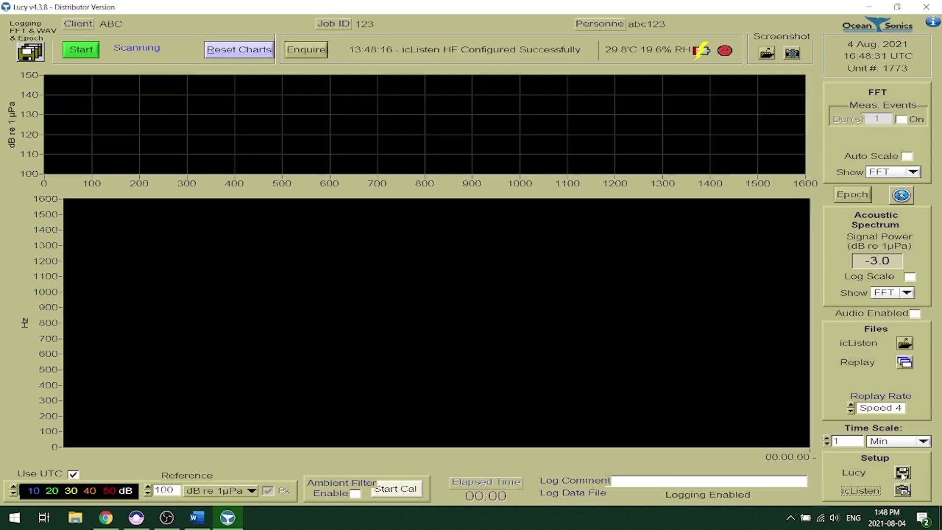
pyautogui.click(903, 474)
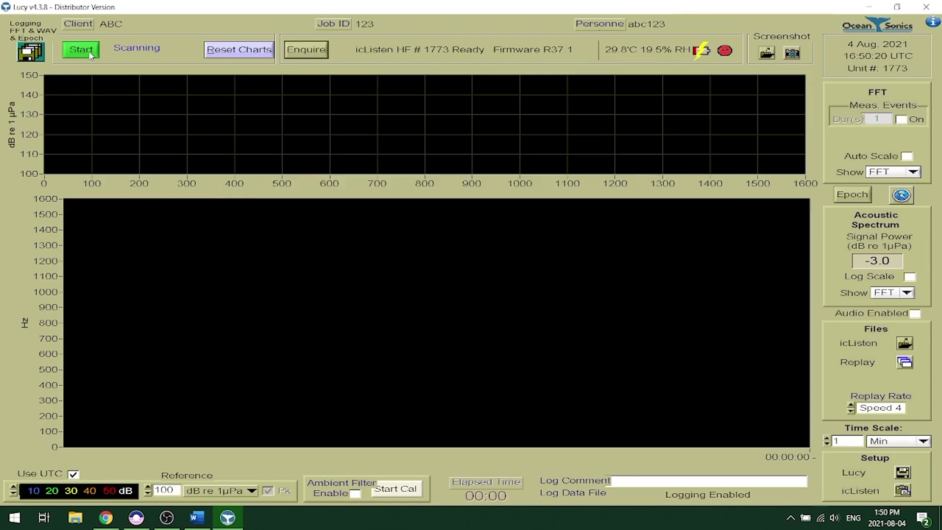
# Start live streaming and lower the chart reference level to 50 dB re 1µPa
pyautogui.click(89, 56)
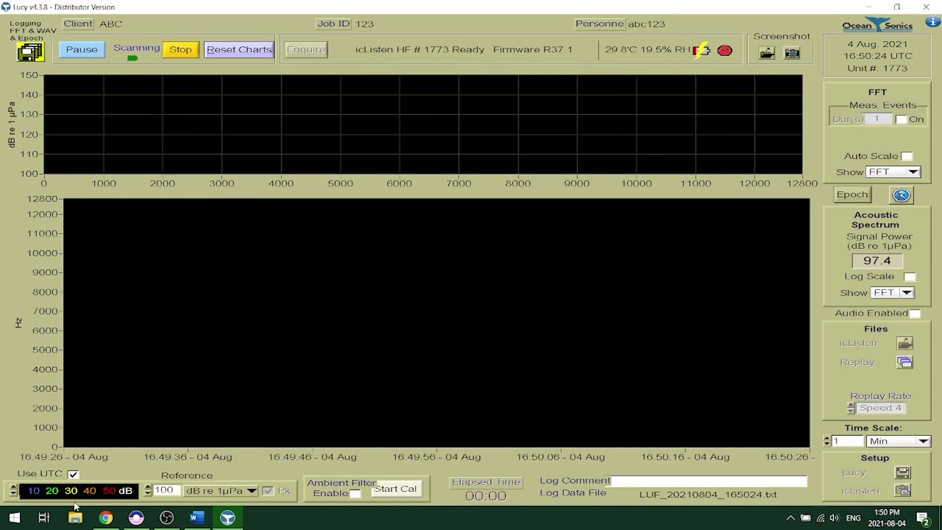
pyautogui.click(148, 494)
pyautogui.click(147, 495)
pyautogui.click(148, 494)
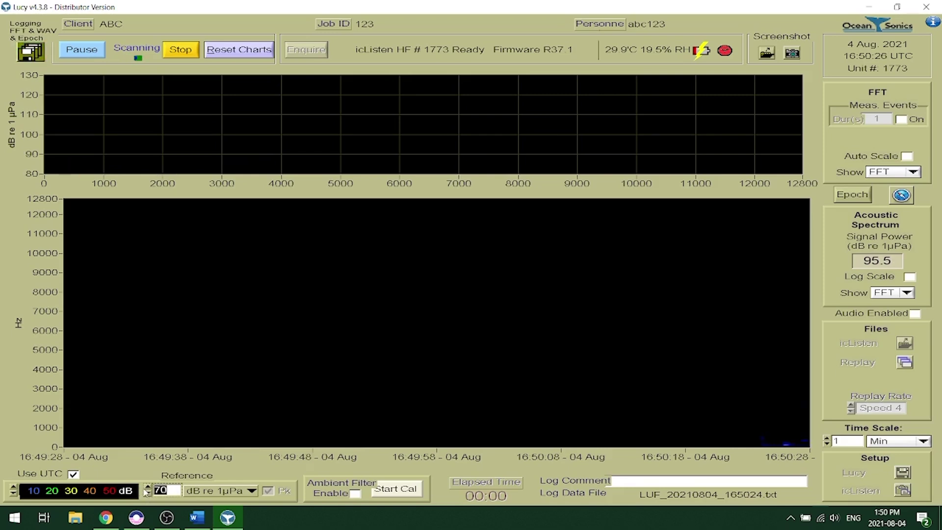
pyautogui.click(148, 495)
pyautogui.click(148, 495)
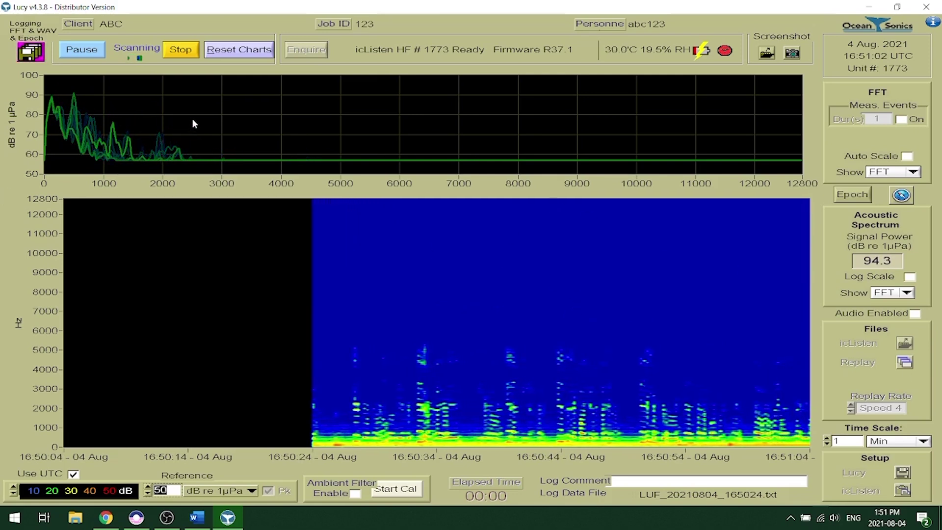
# Switch the upper chart through PkRms, Click and Wave views, ending on SEL
pyautogui.click(885, 177)
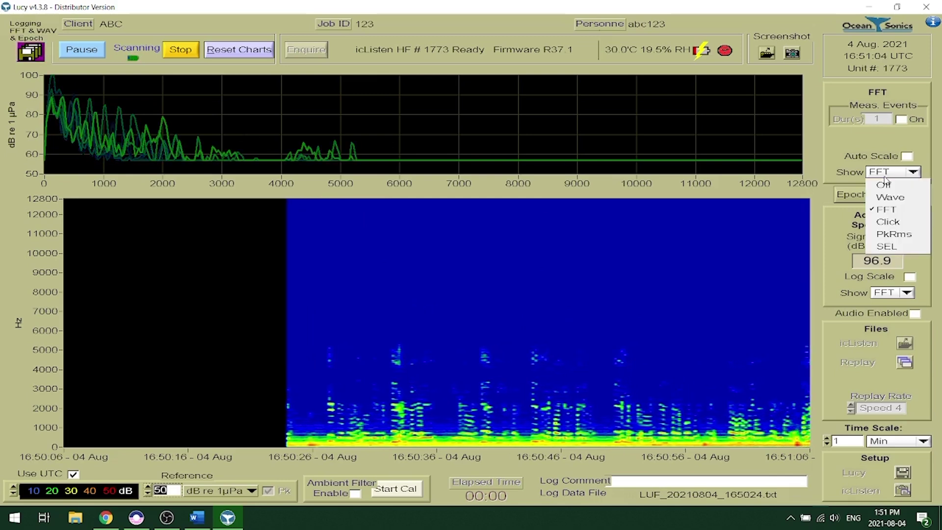
pyautogui.click(893, 235)
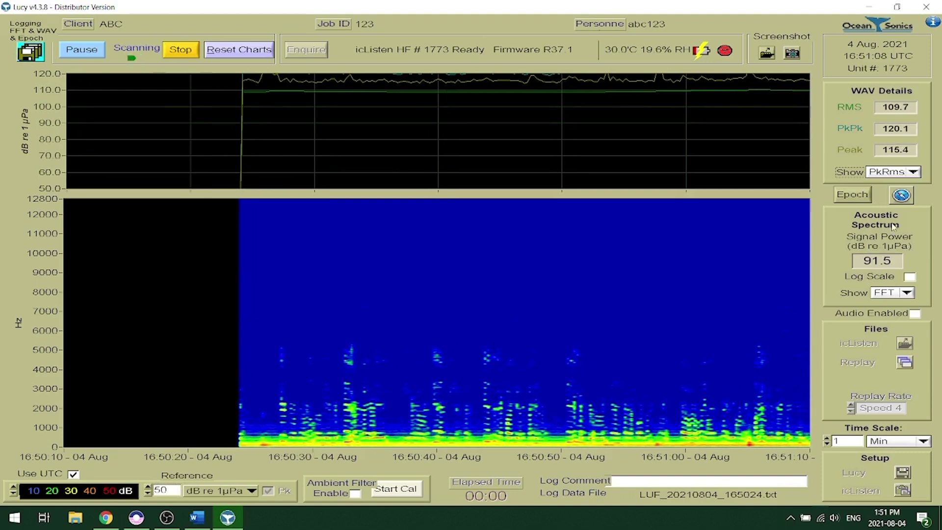
pyautogui.click(896, 172)
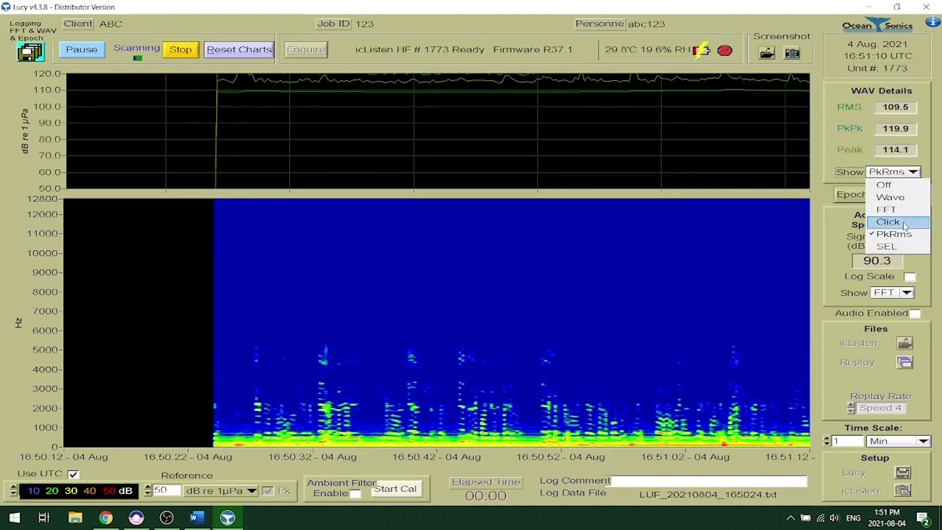
pyautogui.click(902, 221)
pyautogui.click(889, 173)
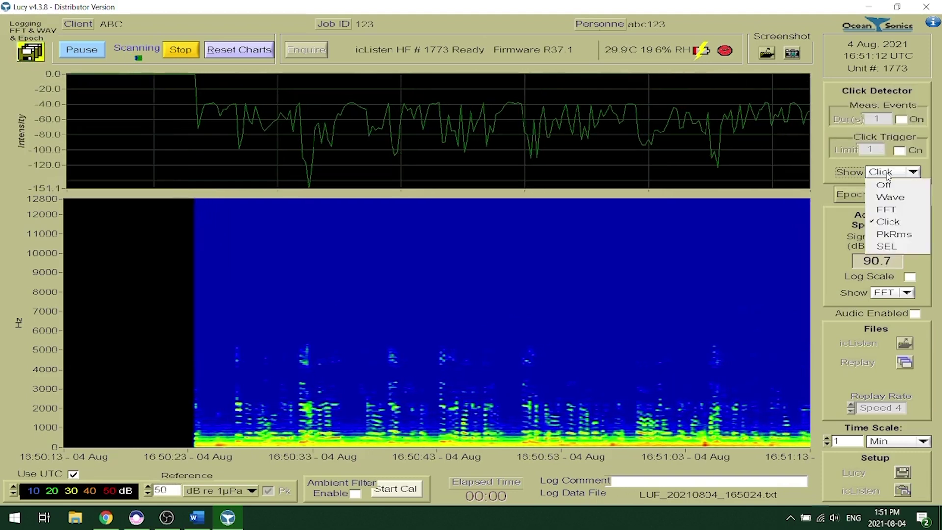
pyautogui.click(890, 197)
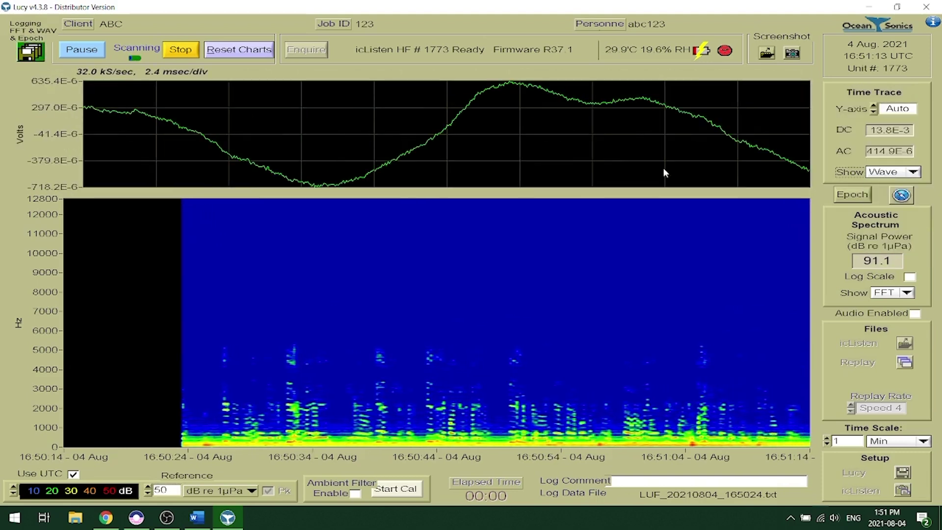
pyautogui.click(871, 173)
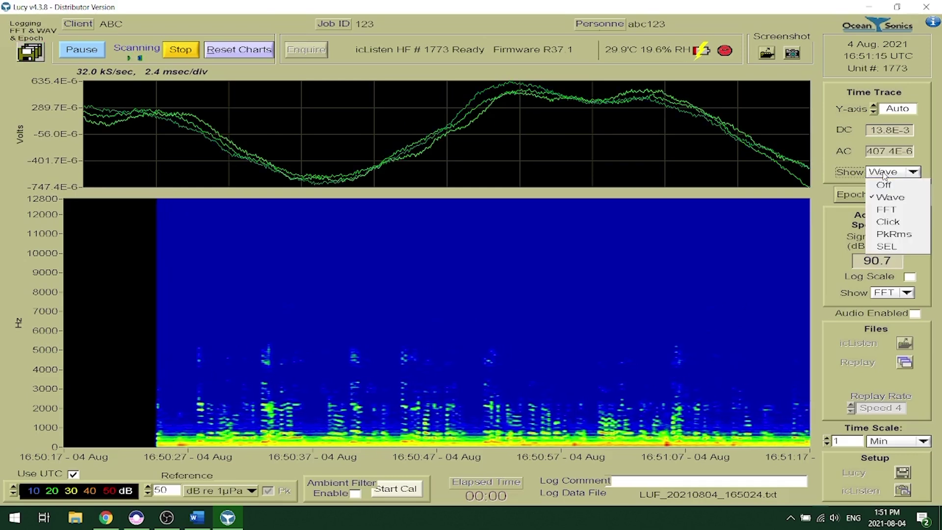
pyautogui.click(891, 248)
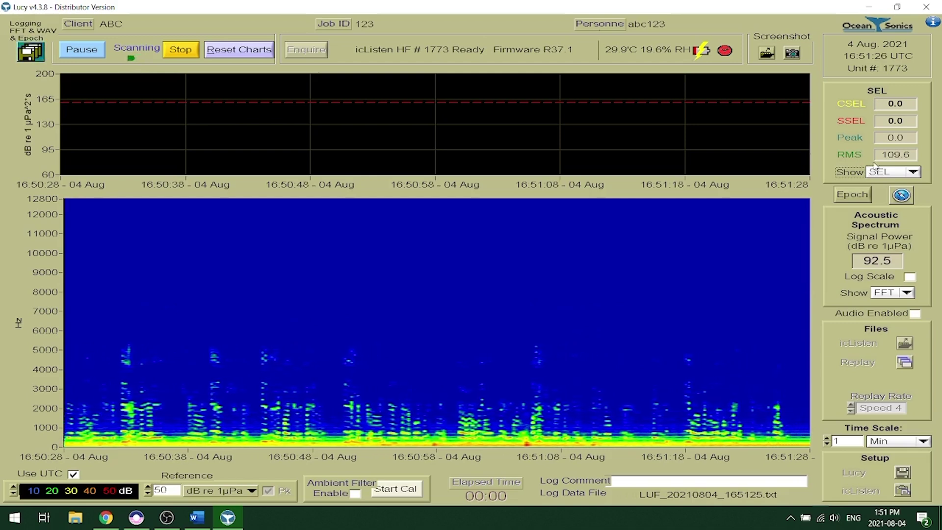
# Stop the live stream and set the upper chart back to FFT
pyautogui.click(181, 51)
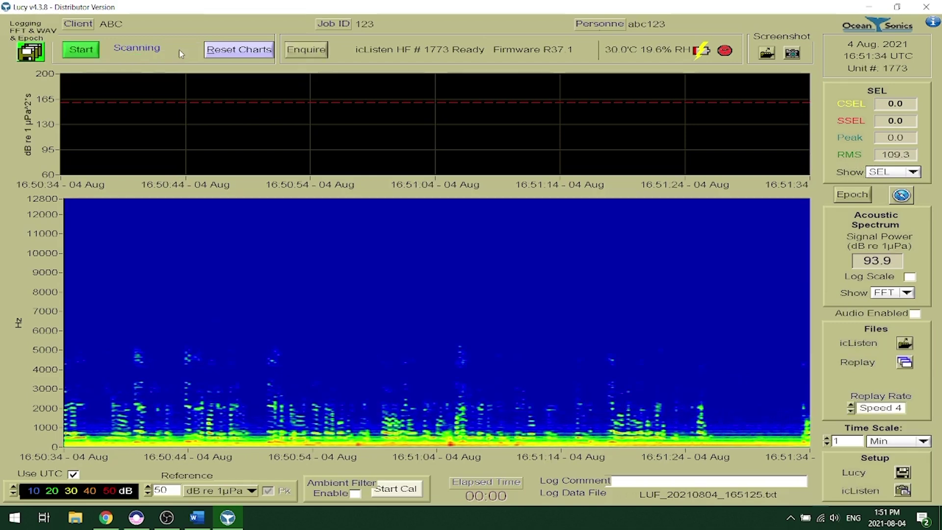
pyautogui.click(914, 172)
pyautogui.click(883, 210)
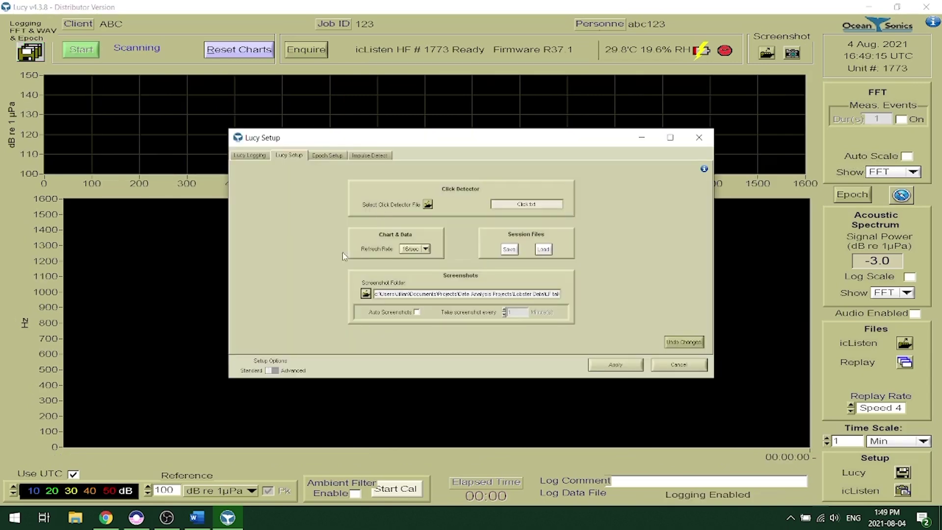
# Review the Epoch Setup and Impulse Detect settings, apply them, and restart streaming
pyautogui.click(329, 156)
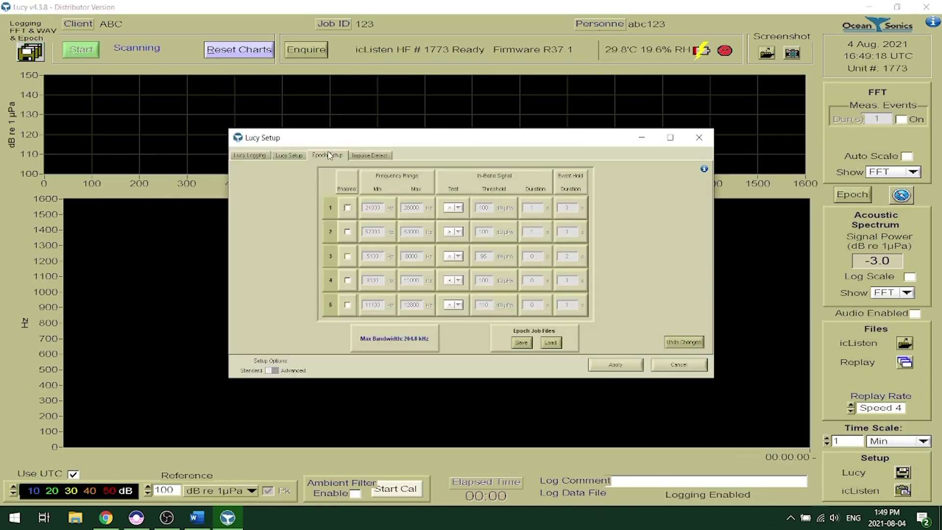
pyautogui.click(366, 156)
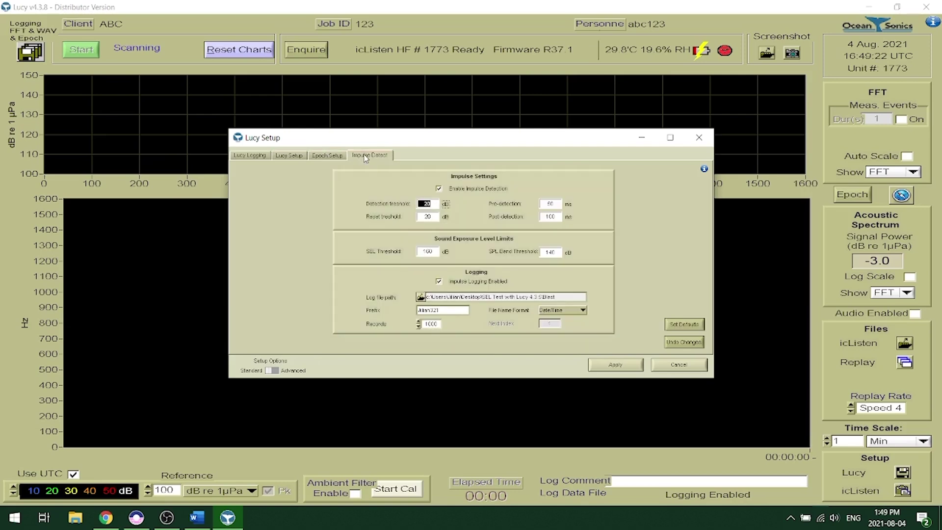
pyautogui.click(621, 367)
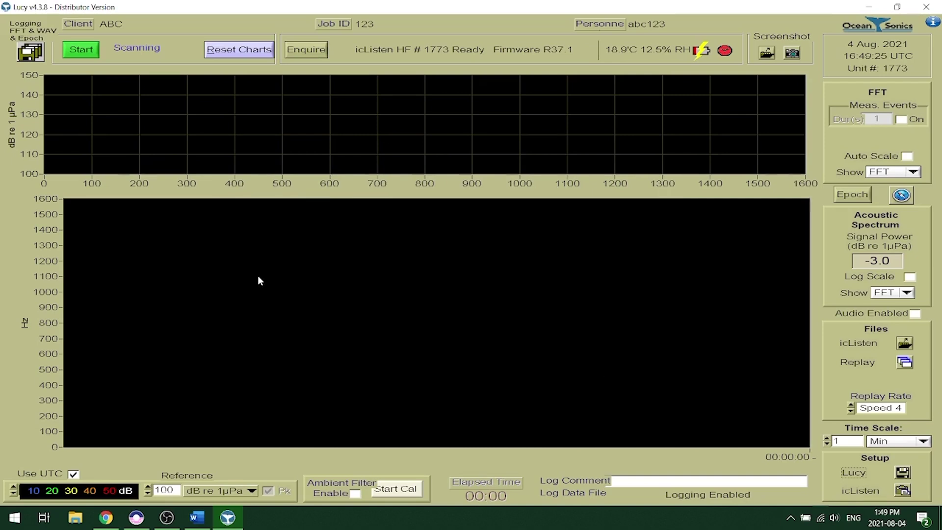
pyautogui.click(81, 49)
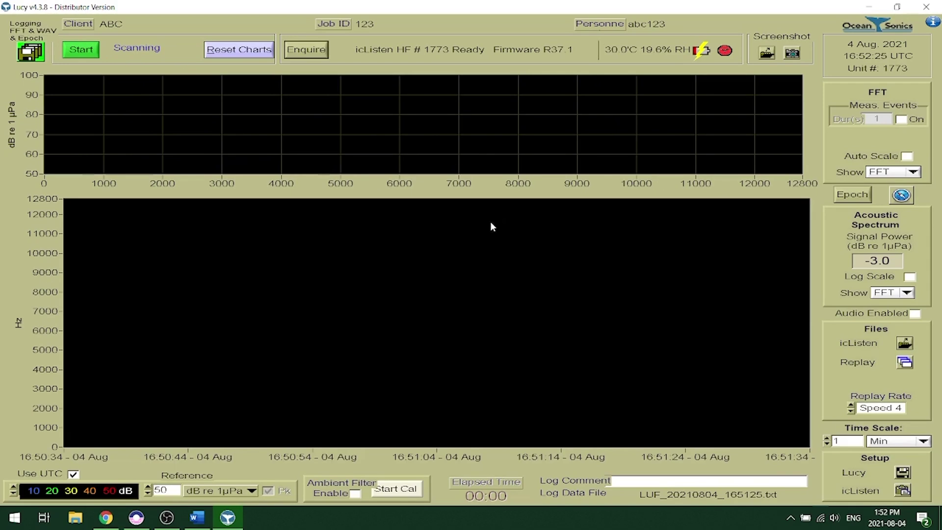
# Close Lucy and go to the Data Collection settings page in the web interface
pyautogui.click(920, 9)
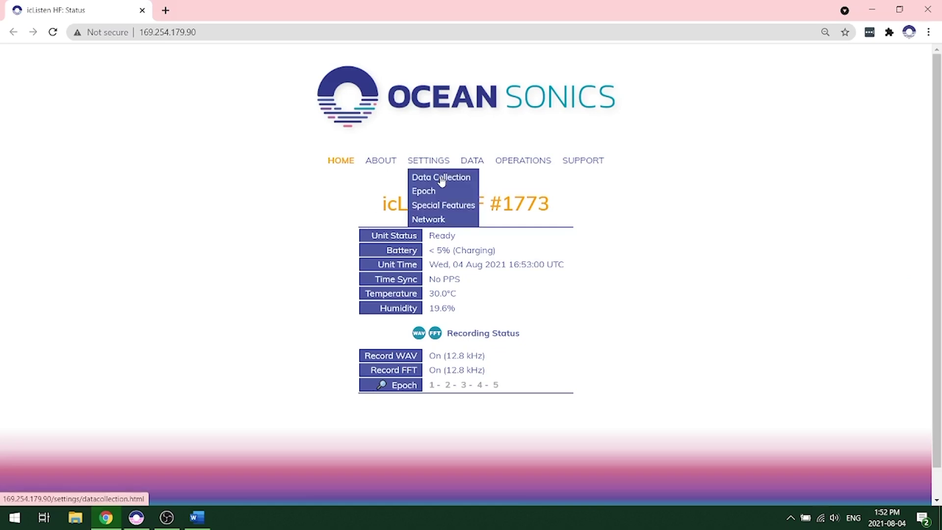
pyautogui.click(440, 177)
pyautogui.scroll(-1, 295, 361)
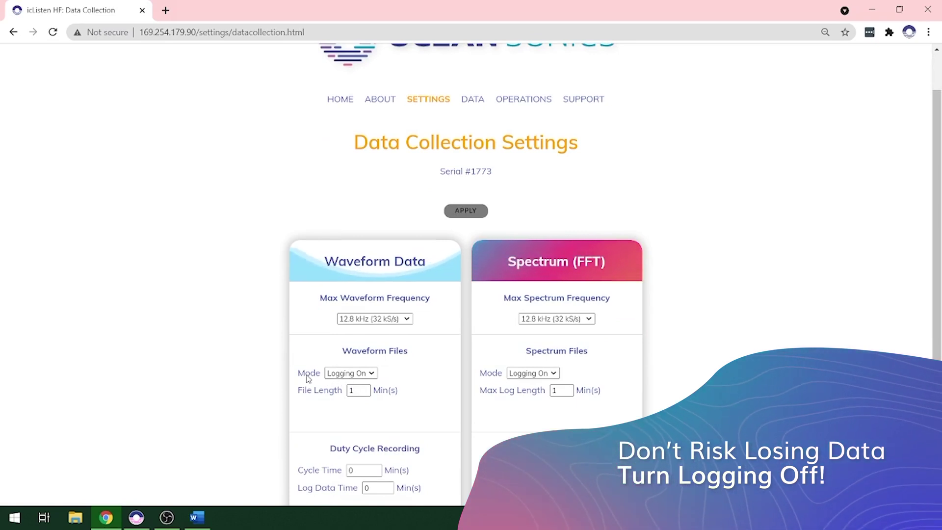
# Set waveform and spectrum logging to Logging Off, apply, and return to the status page
pyautogui.click(370, 374)
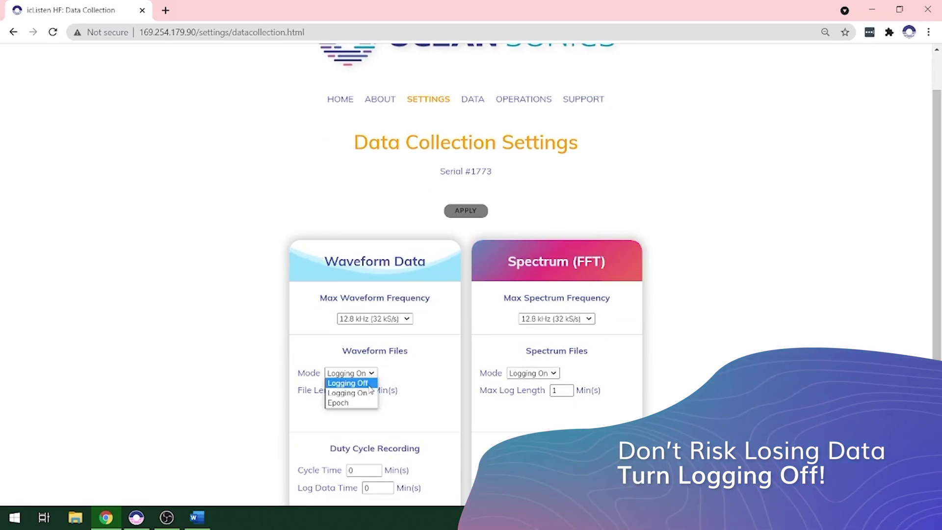
pyautogui.click(371, 389)
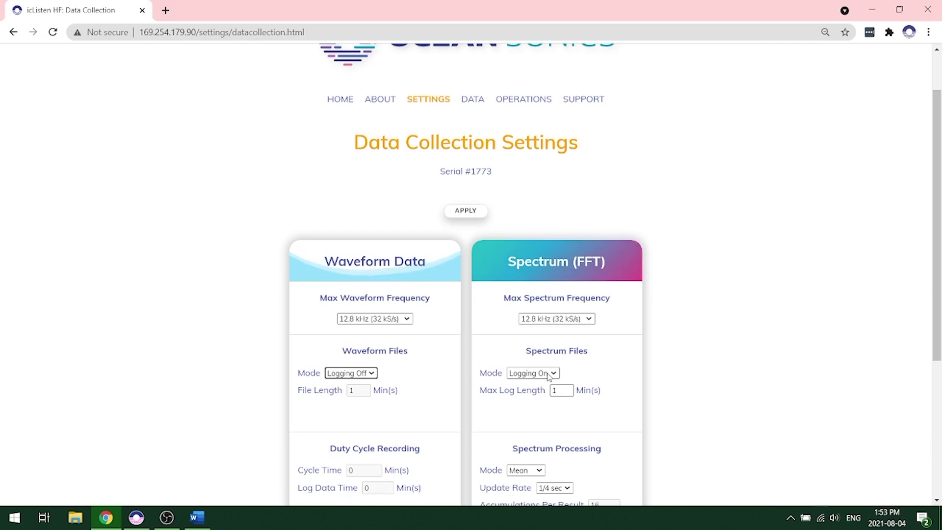
pyautogui.click(549, 374)
pyautogui.click(530, 383)
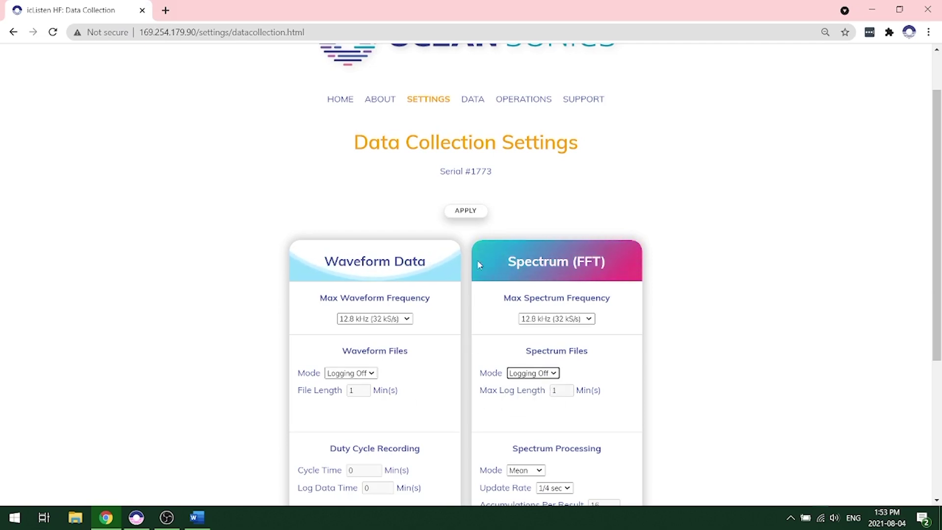
pyautogui.click(465, 213)
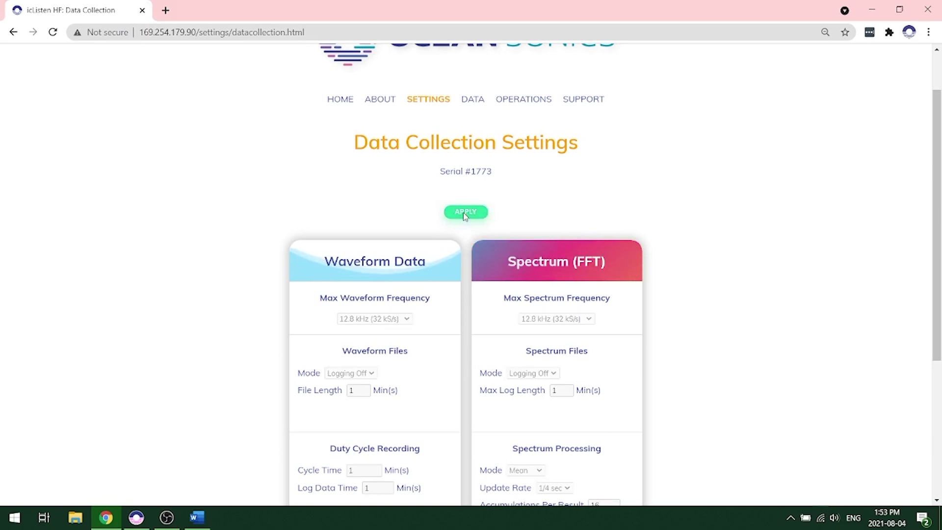
pyautogui.click(340, 104)
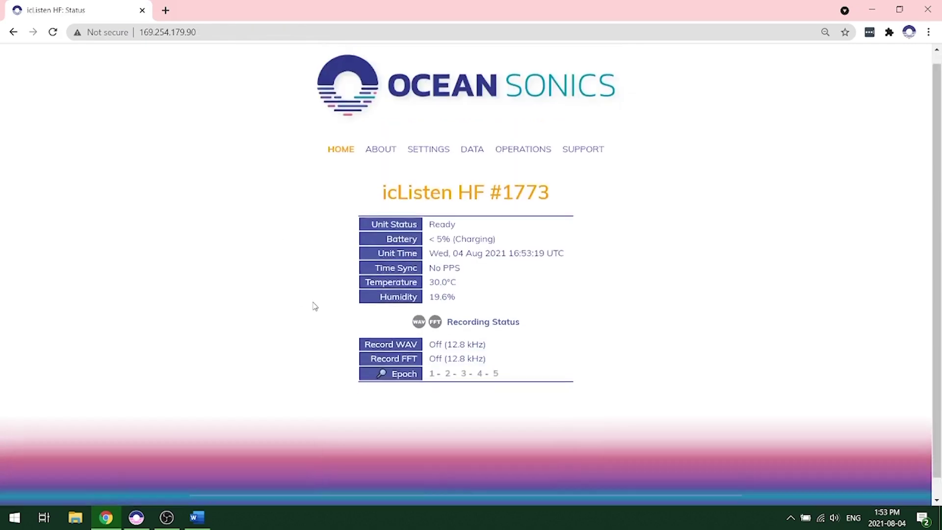